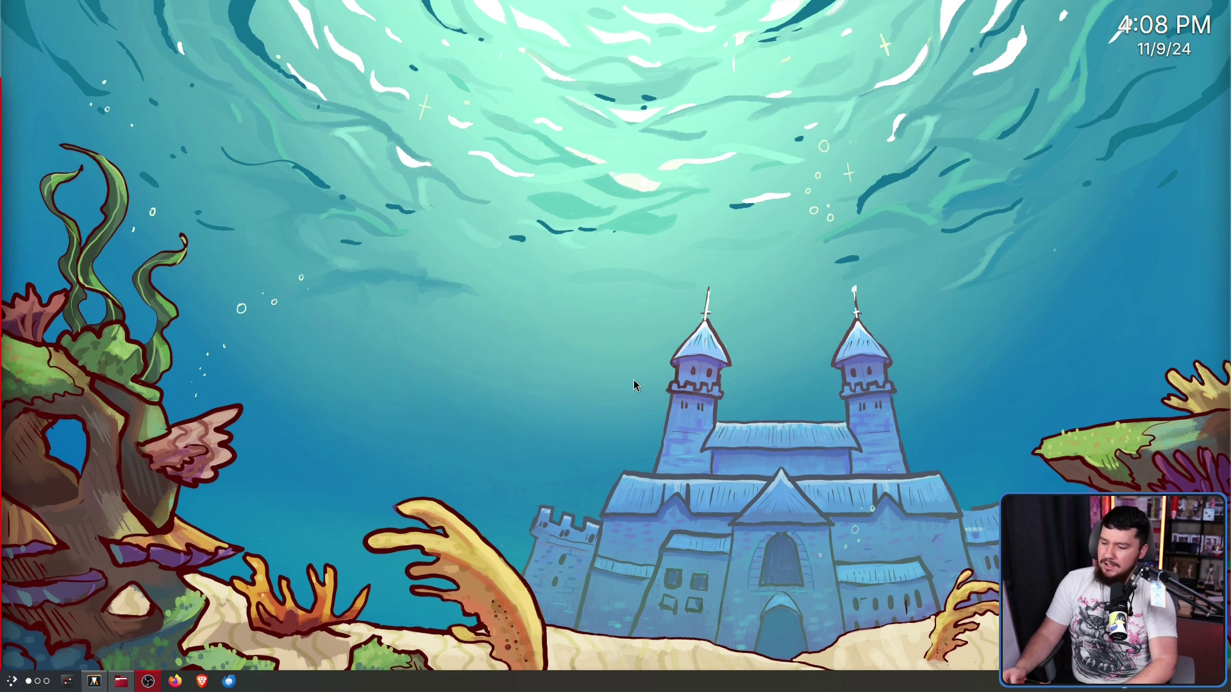
Try the desktop's global shortcuts by opening and dismissing the tile layout editor, a terminal, the command launcher and the bookmark menu
key("super+shift+grave")
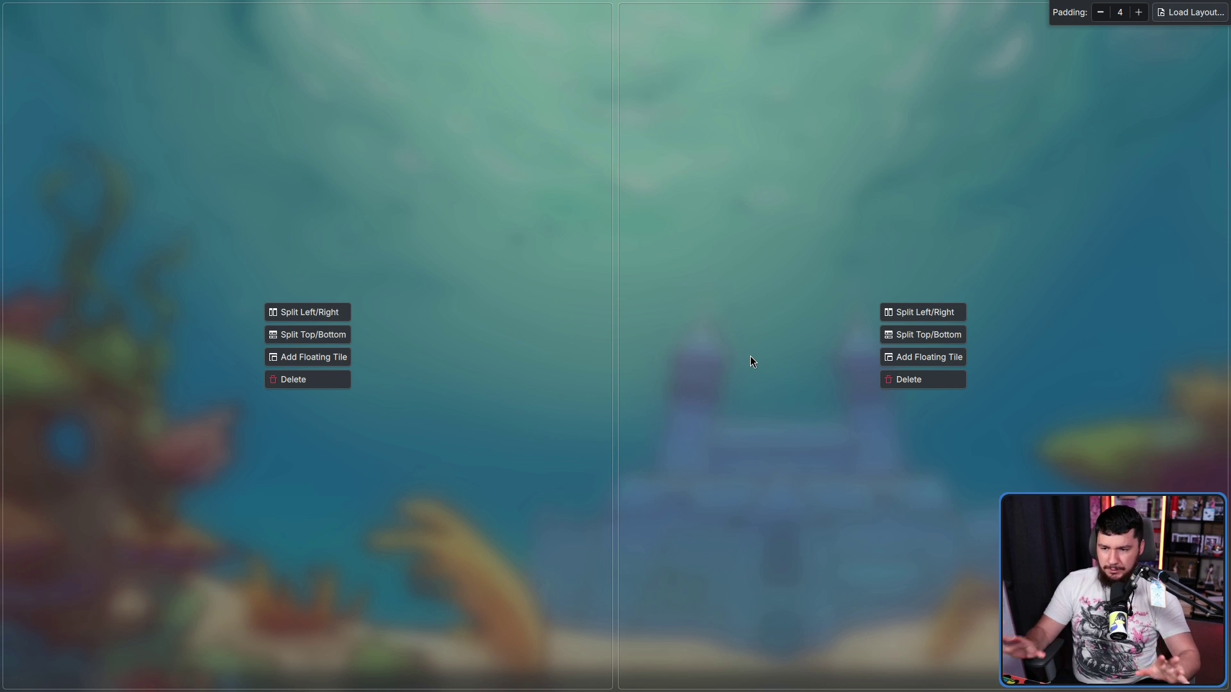
key("Escape")
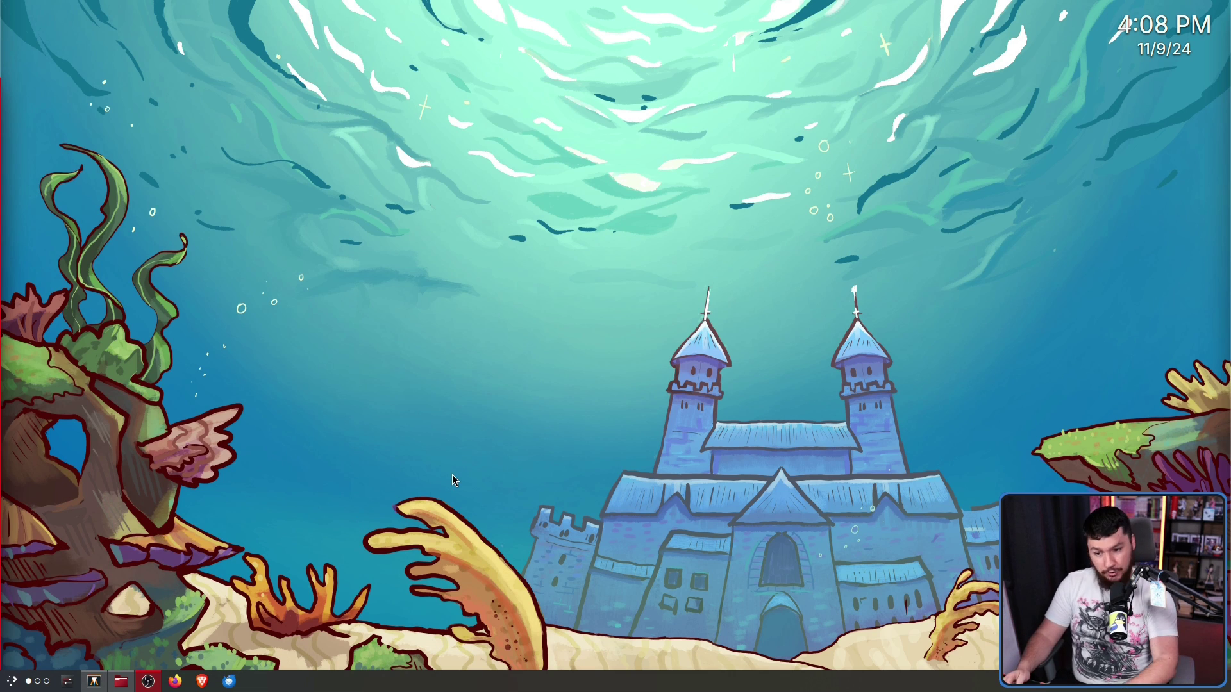
key("ctrl+alt+t")
key("alt+F4")
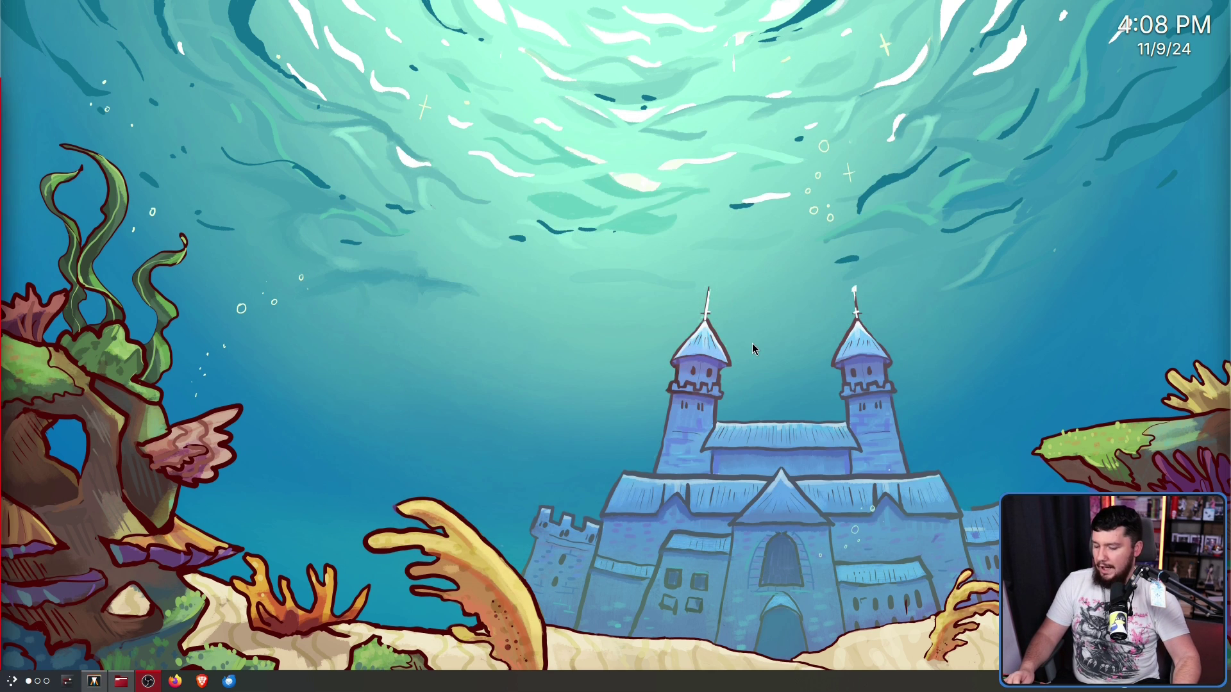
key("super+d")
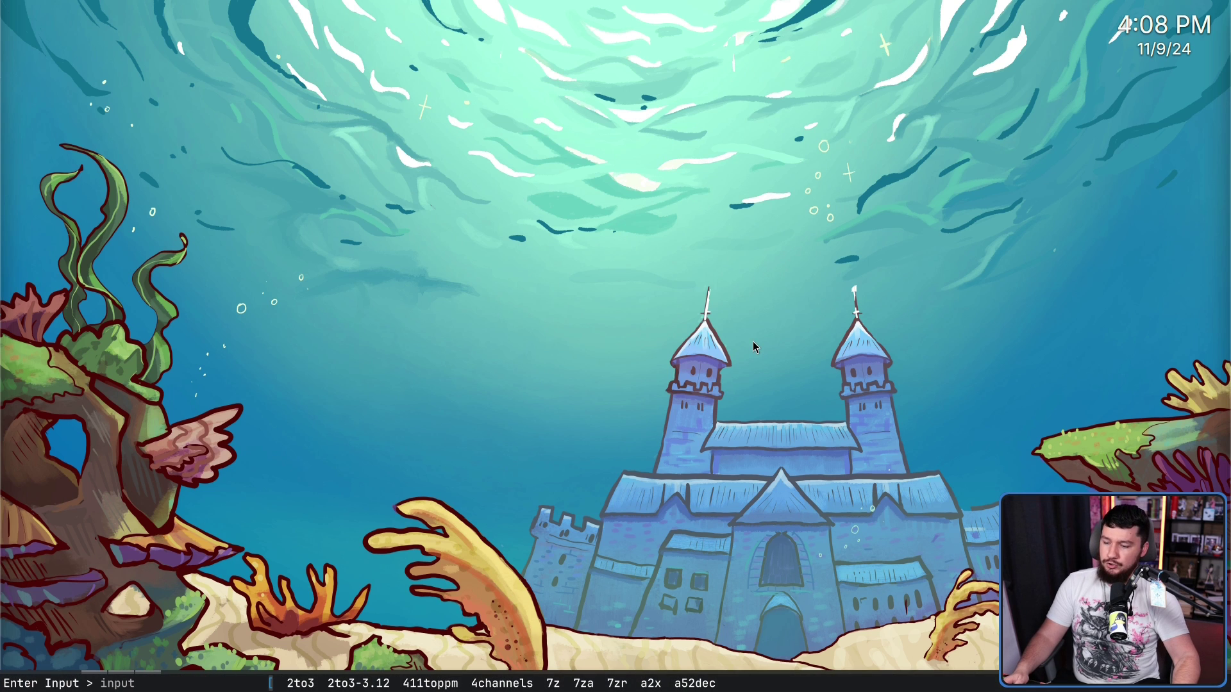
key("Escape")
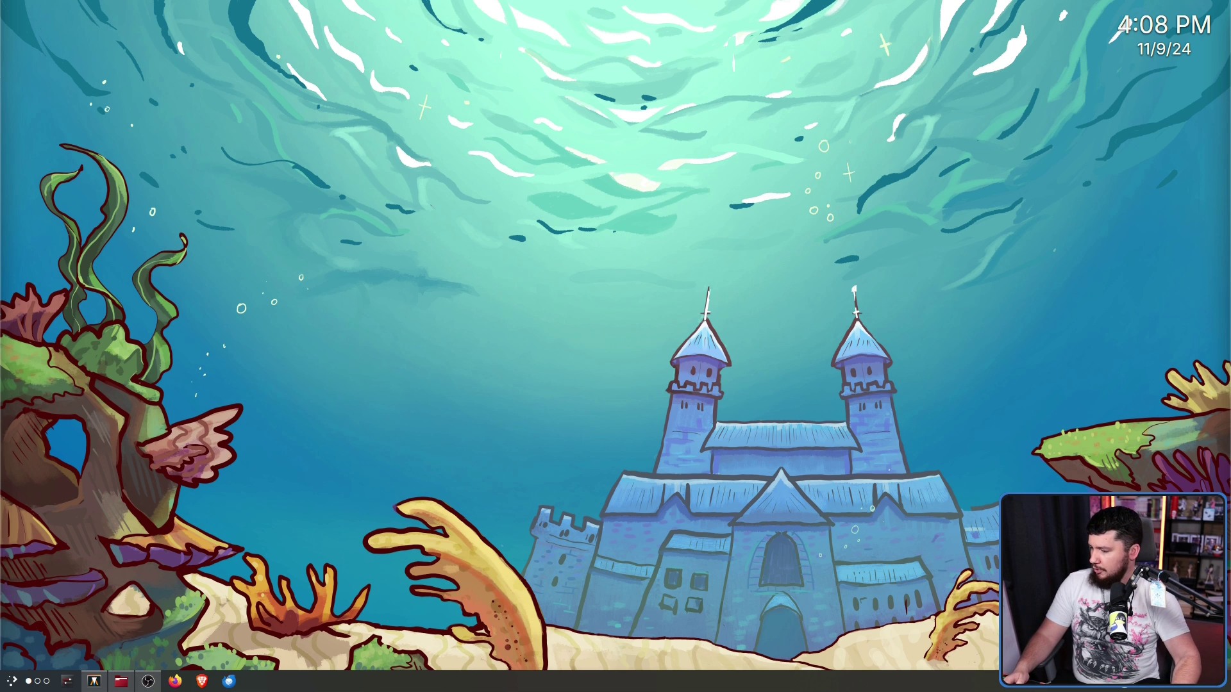
key("super+s")
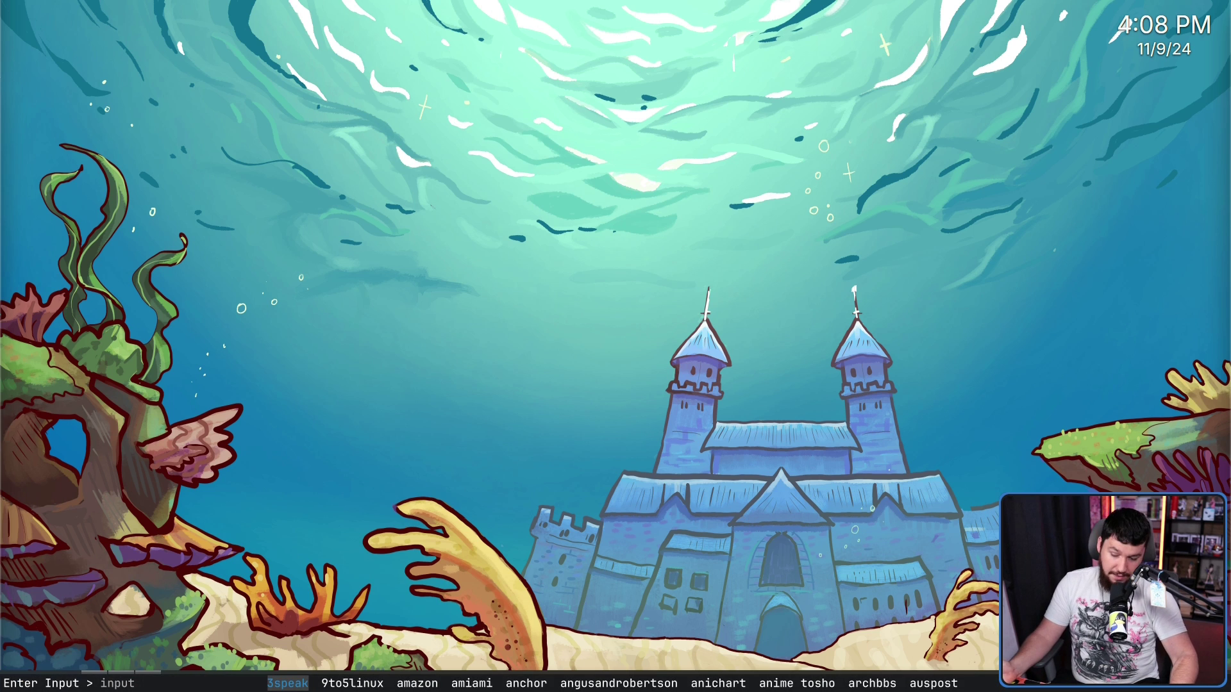
key("Escape")
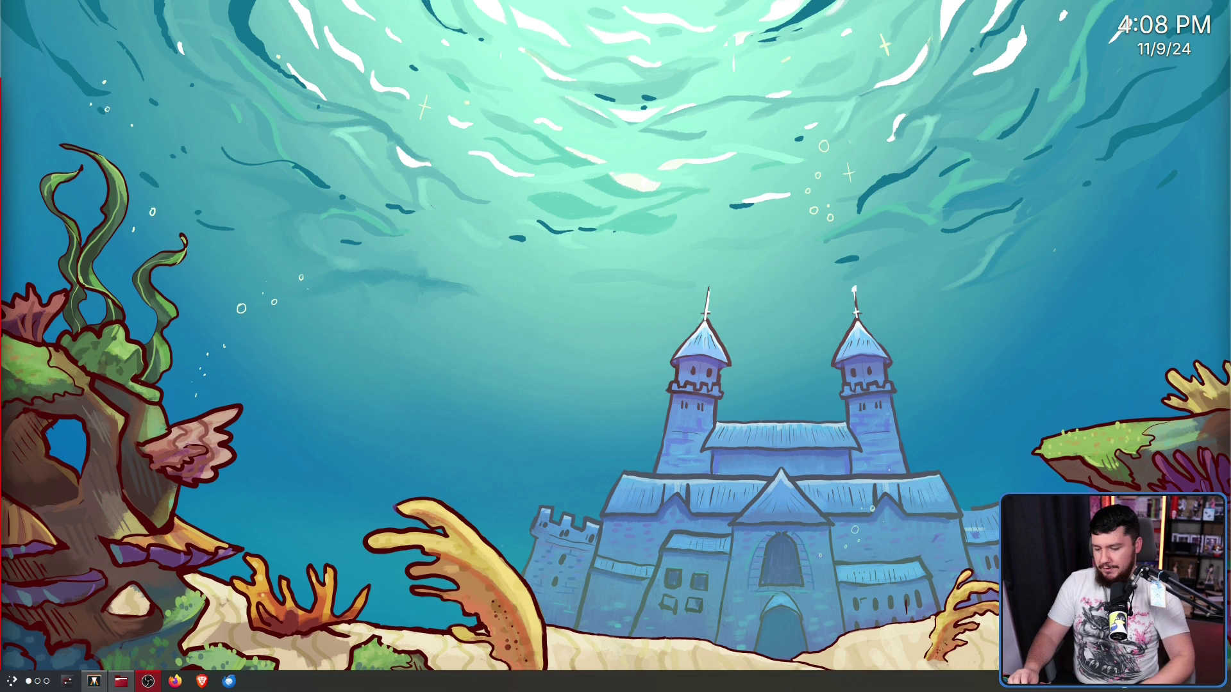
key("super+w")
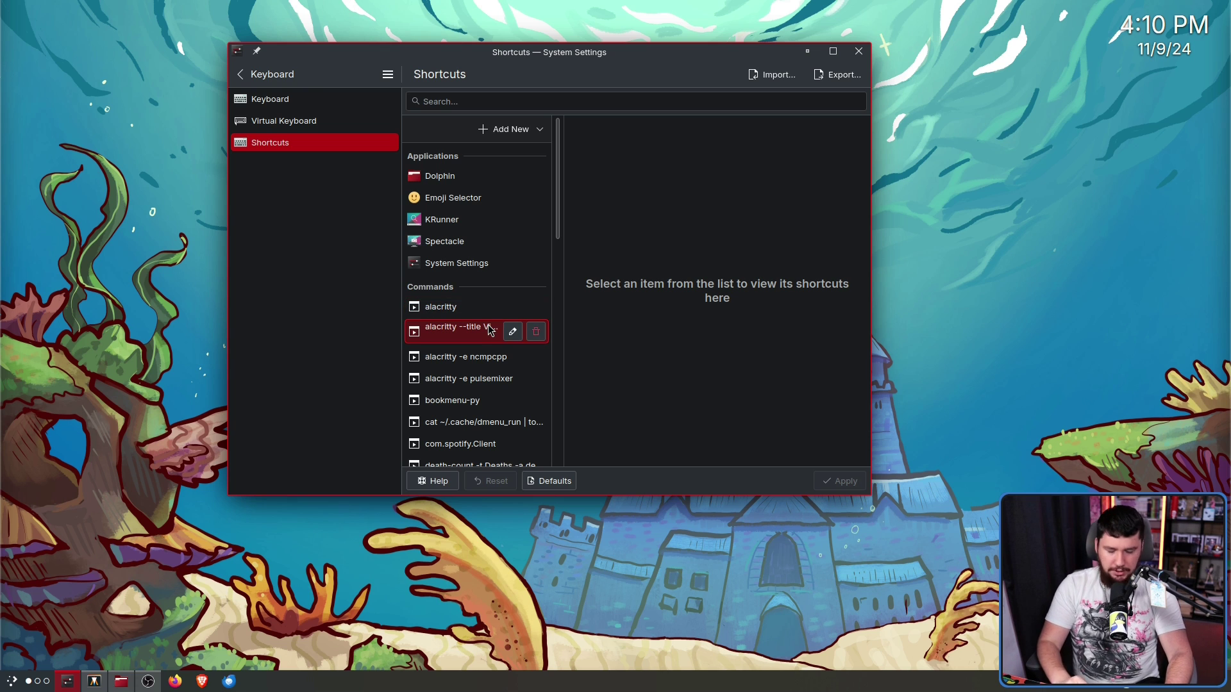
Look through the custom commands in the keyboard shortcuts list
scroll(487, 327, "down", 4)
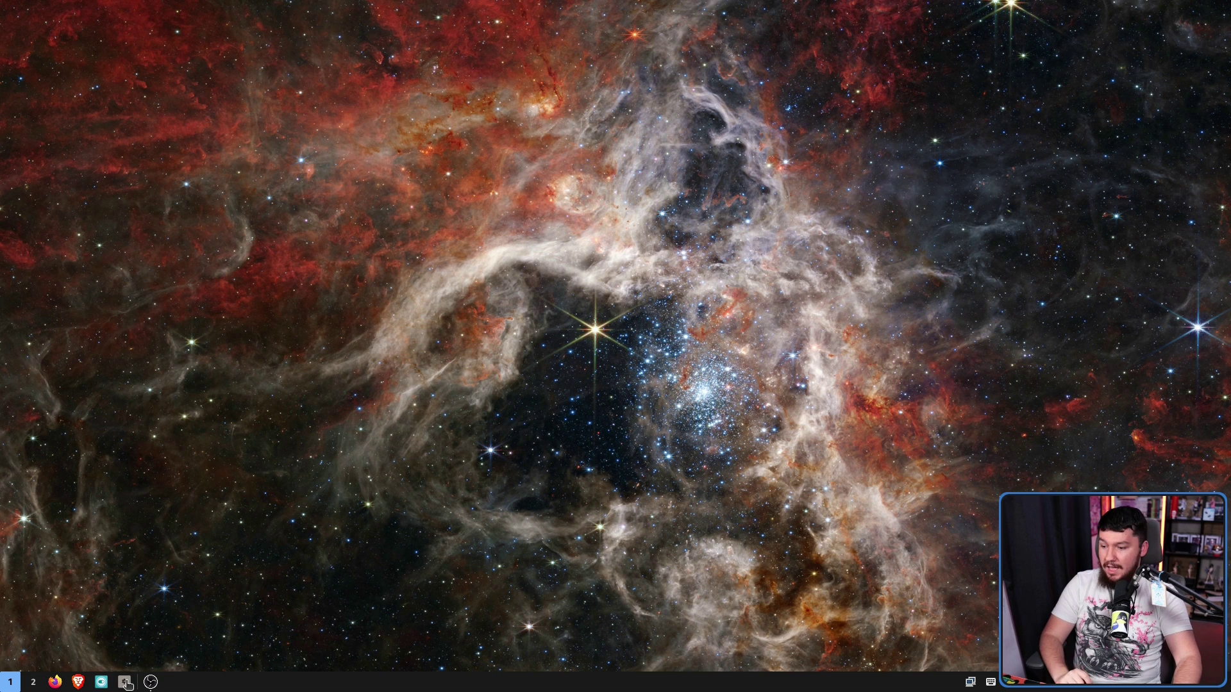
key("super+w")
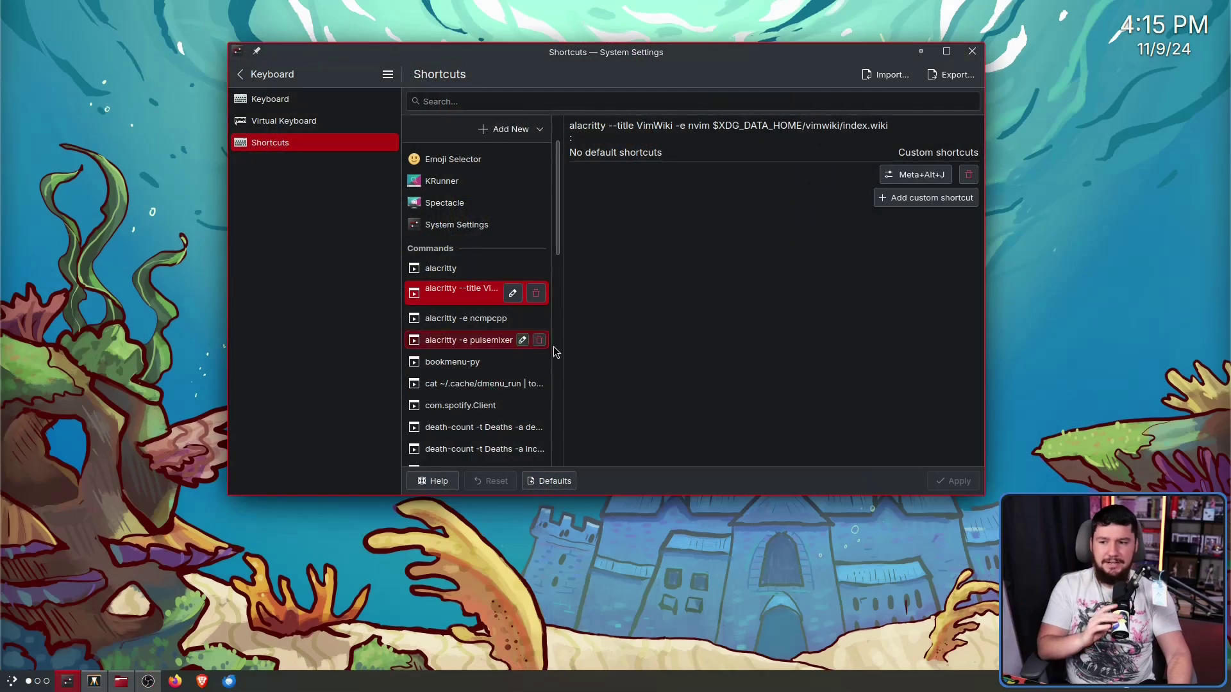
Add a new command "st" to the keyboard shortcuts and select its entry among the commands
left_click(540, 130)
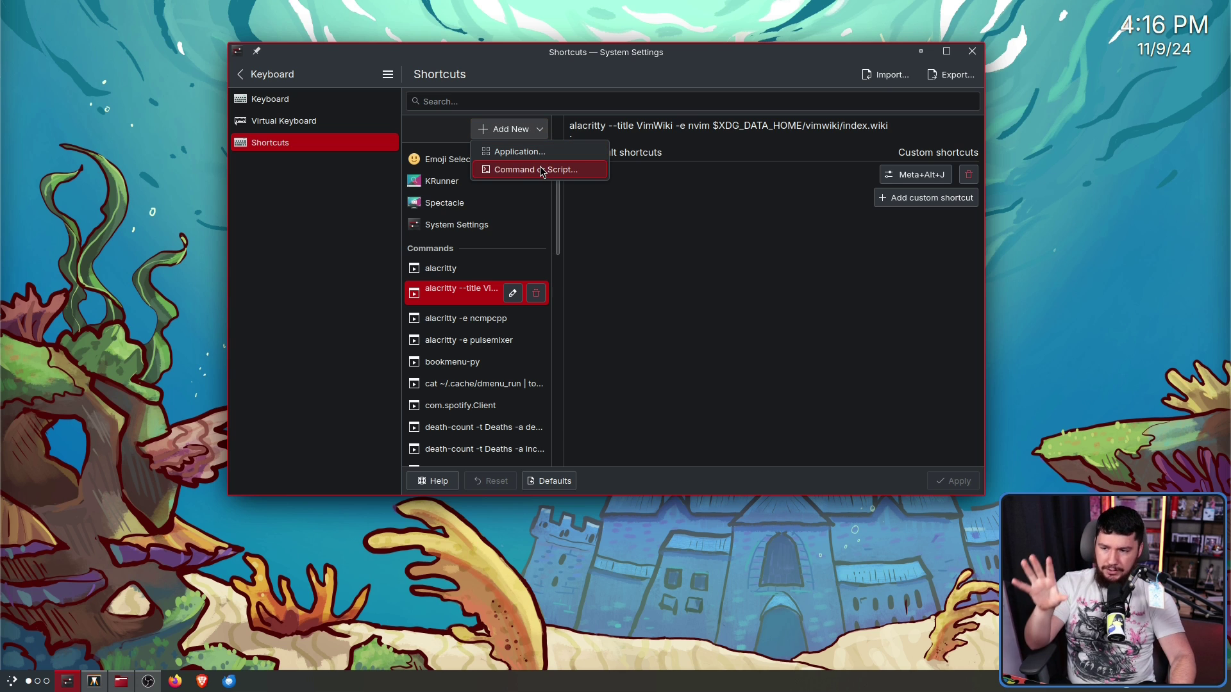
left_click(540, 171)
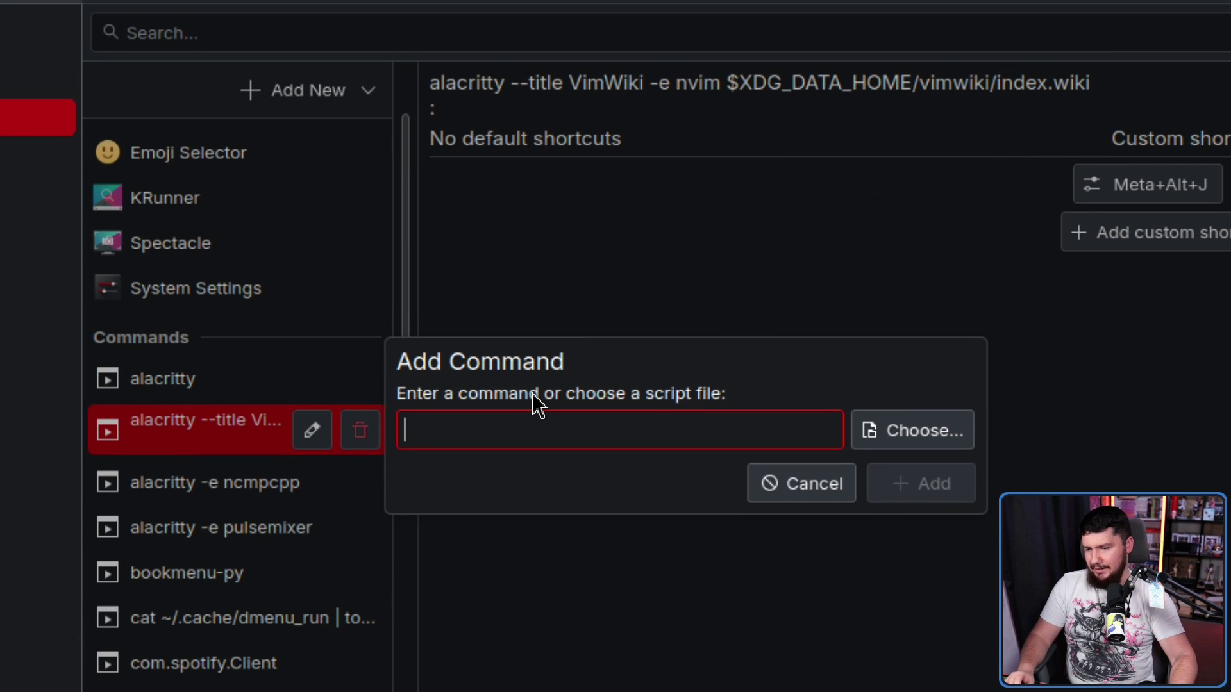
type("st")
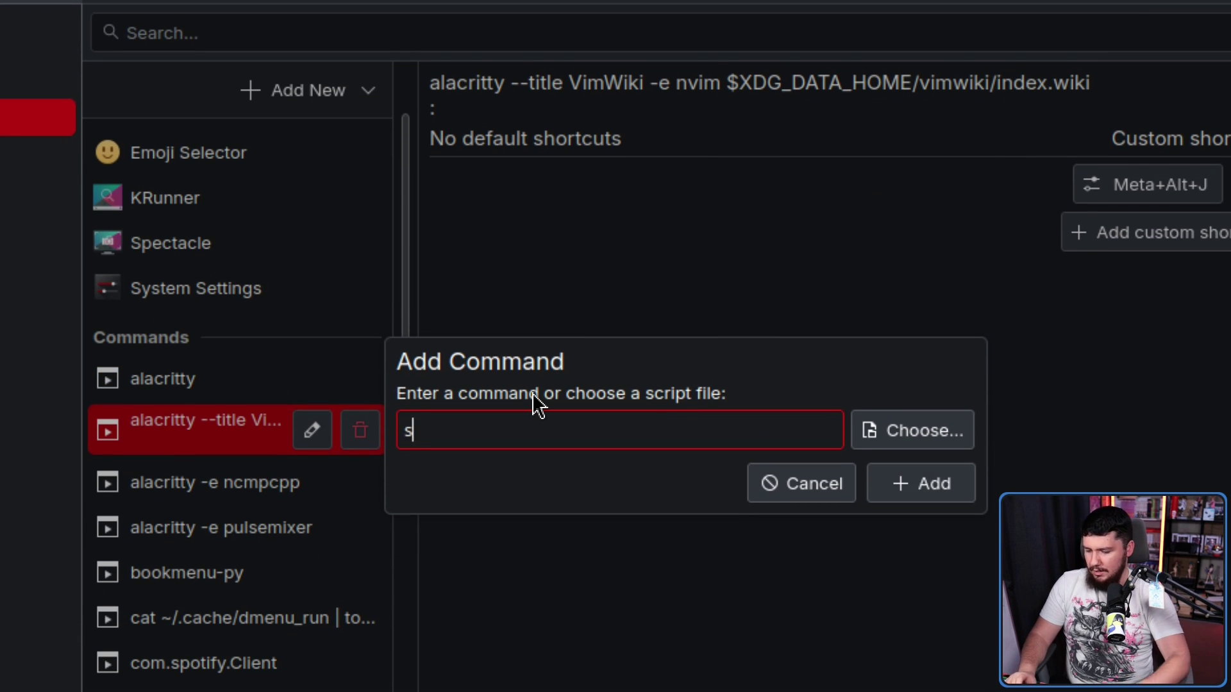
left_click(954, 490)
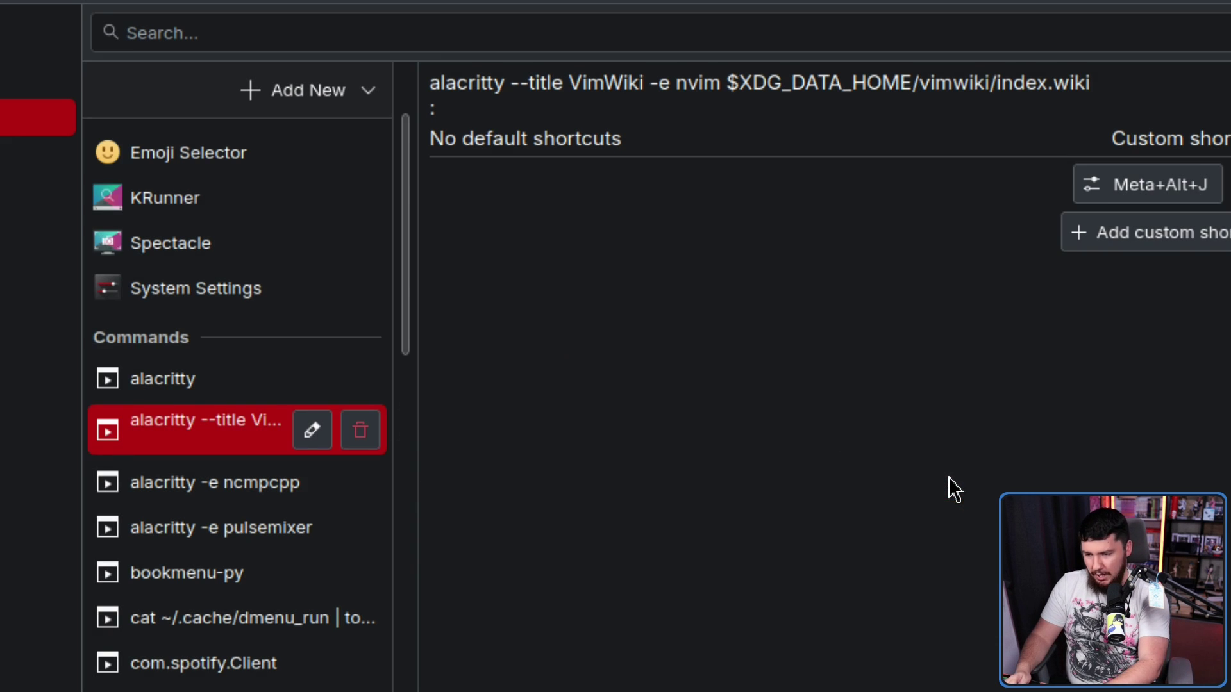
scroll(454, 359, "down", 5)
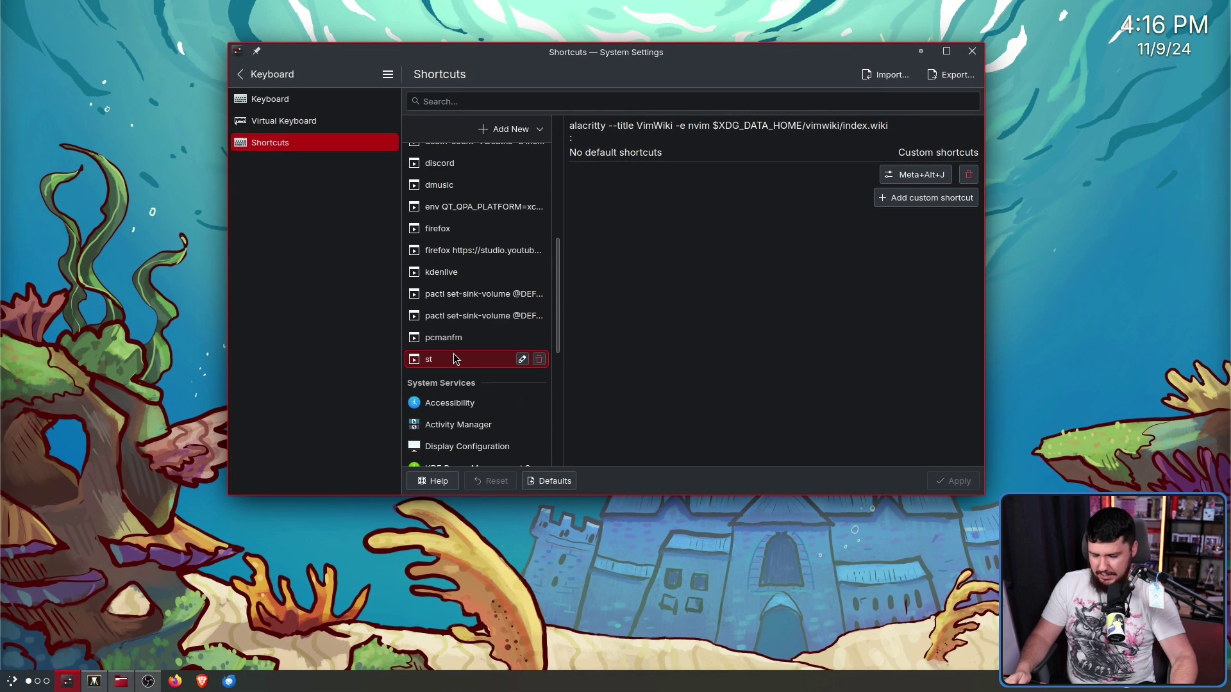
left_click(454, 359)
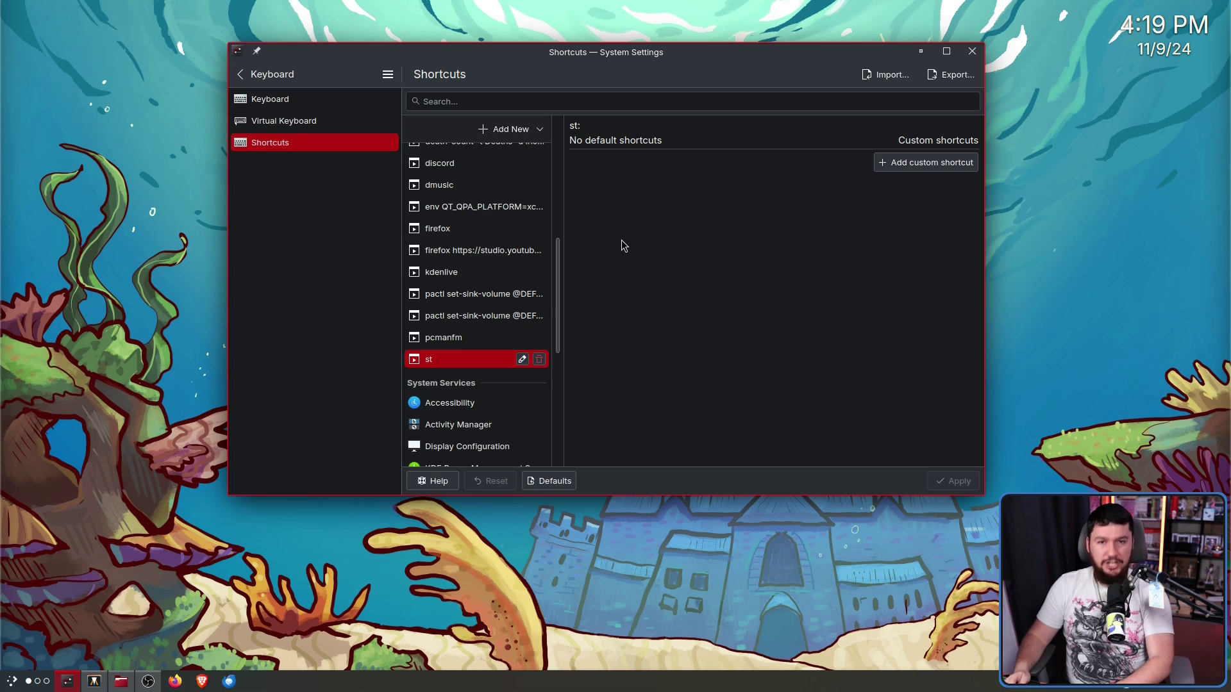
Open a full-screen terminal and change to the ~/.local/share/applications directory
key("super+Return")
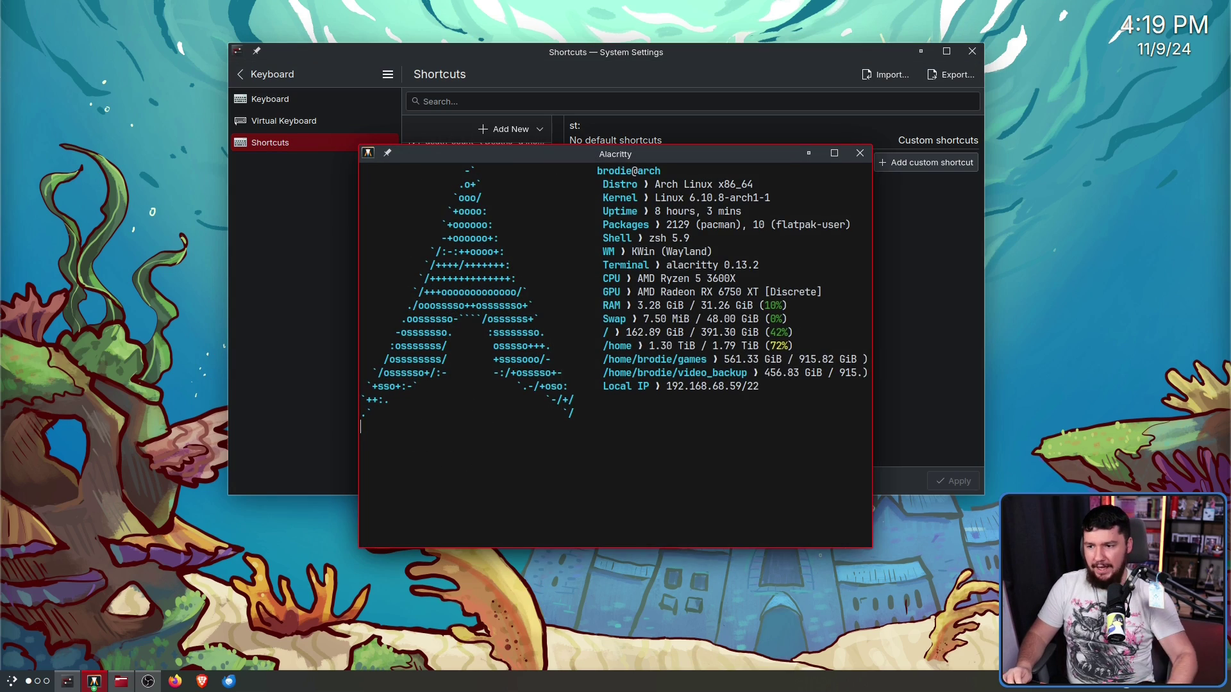
key("super+f")
type("cd ~/")
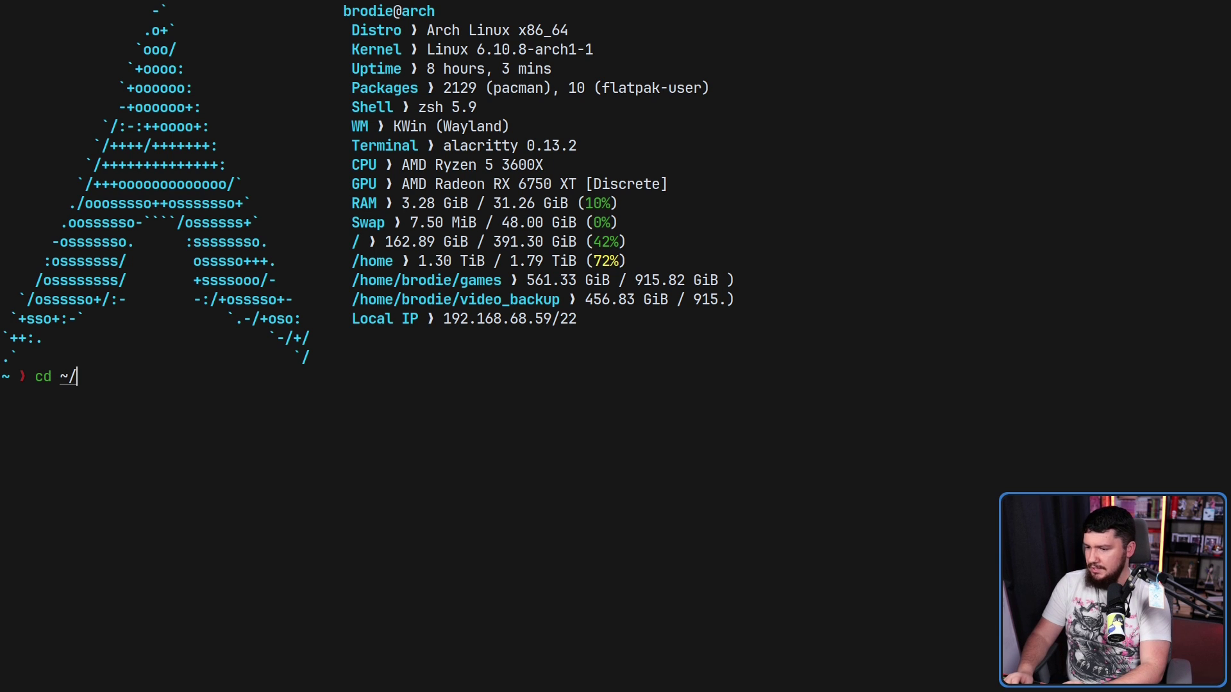
type(".l")
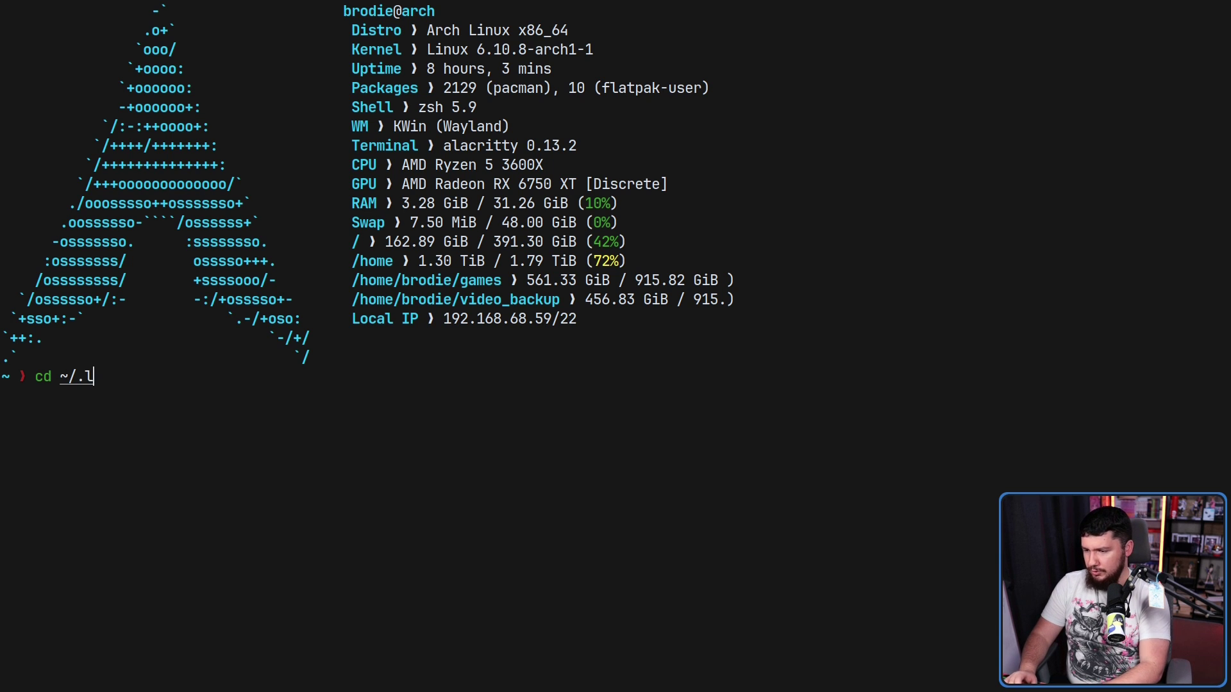
type("ocal/share/")
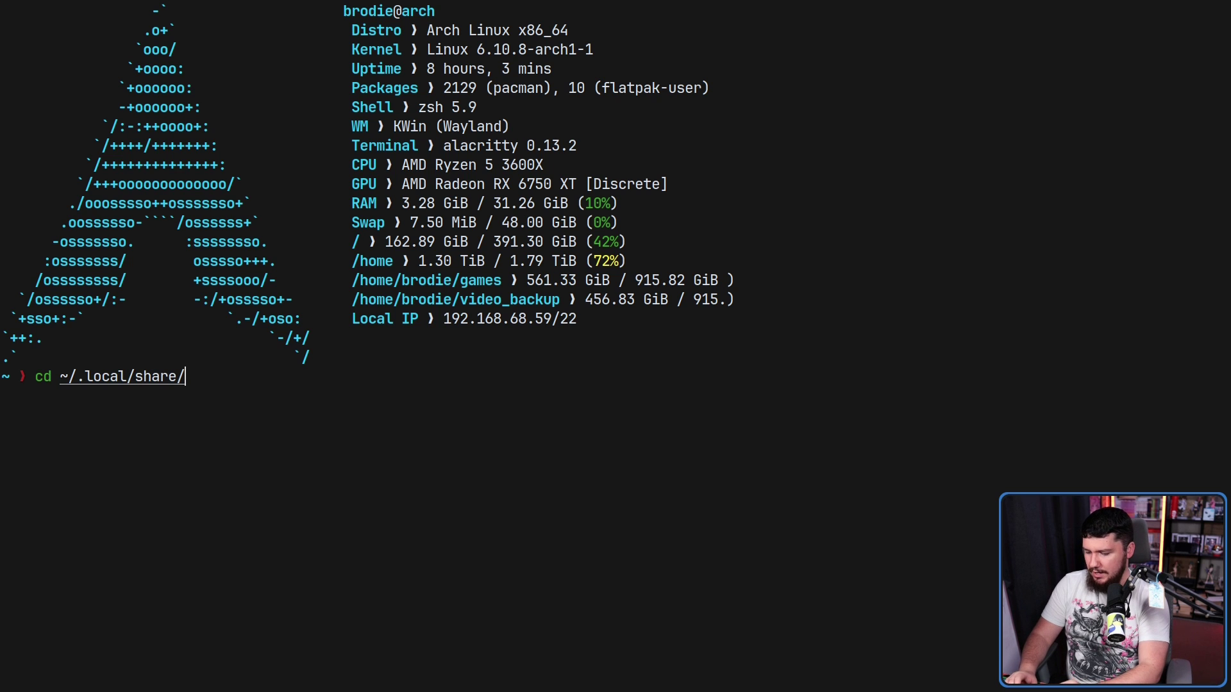
type("applications")
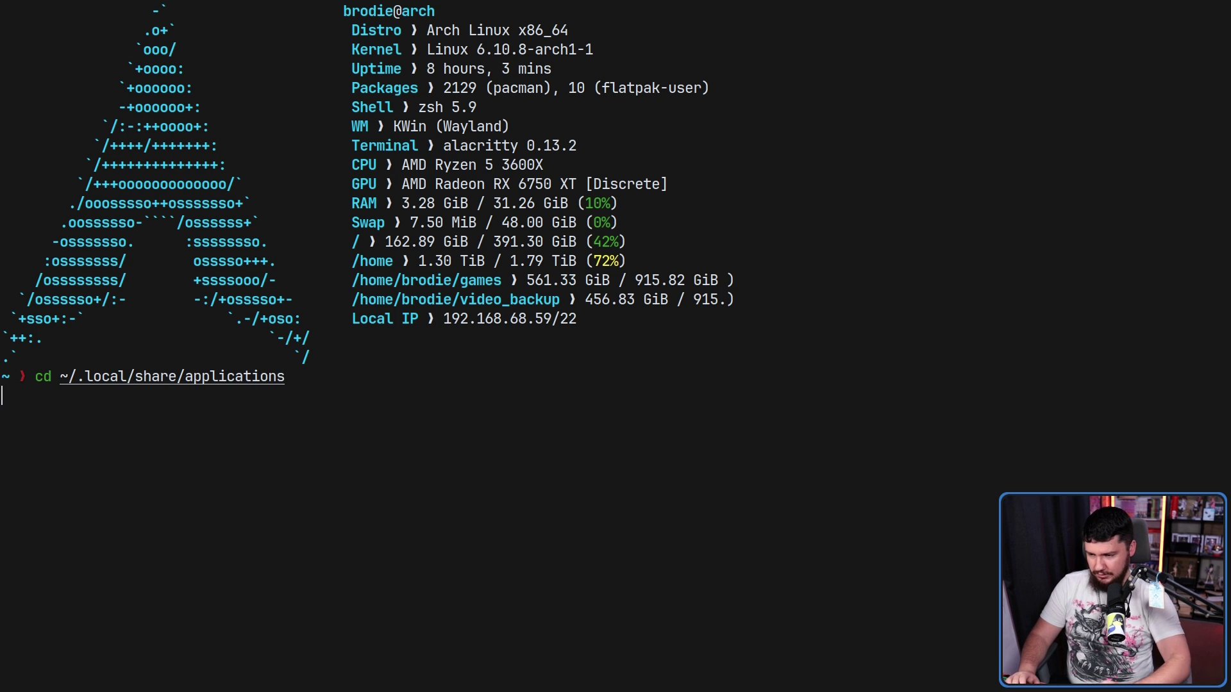
Open st.desktop in the text editor to examine the desktop entry of the st command, and quit without saving
type("v st.desktop")
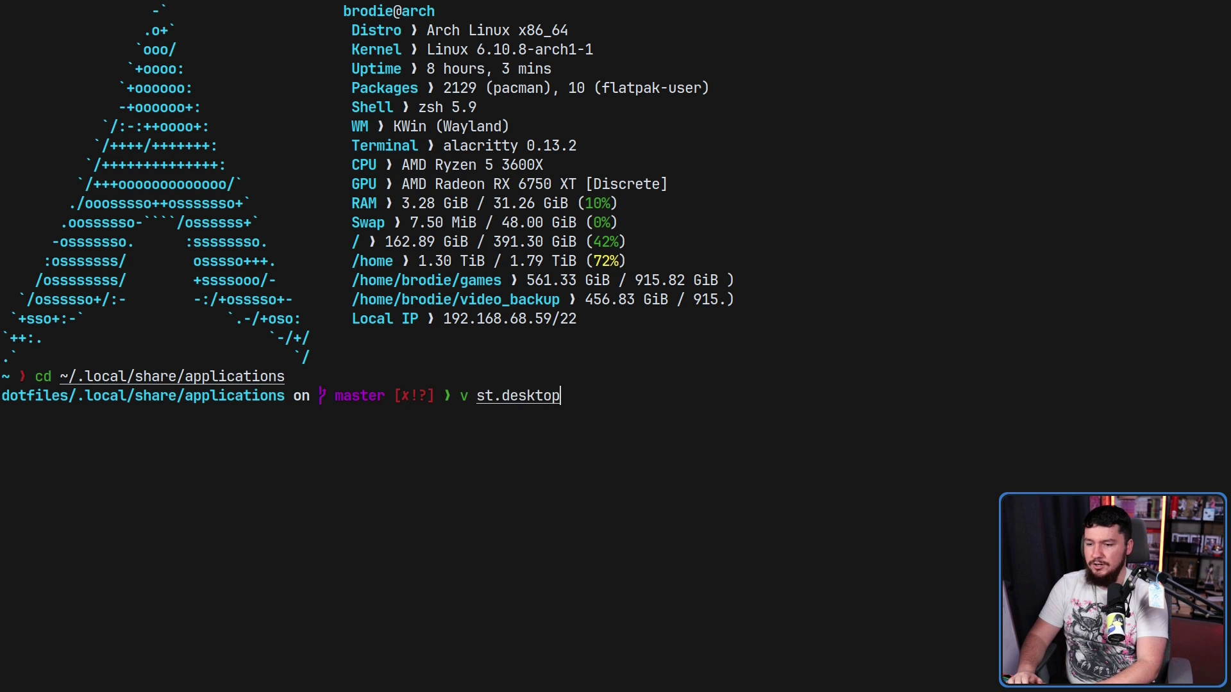
key("Return")
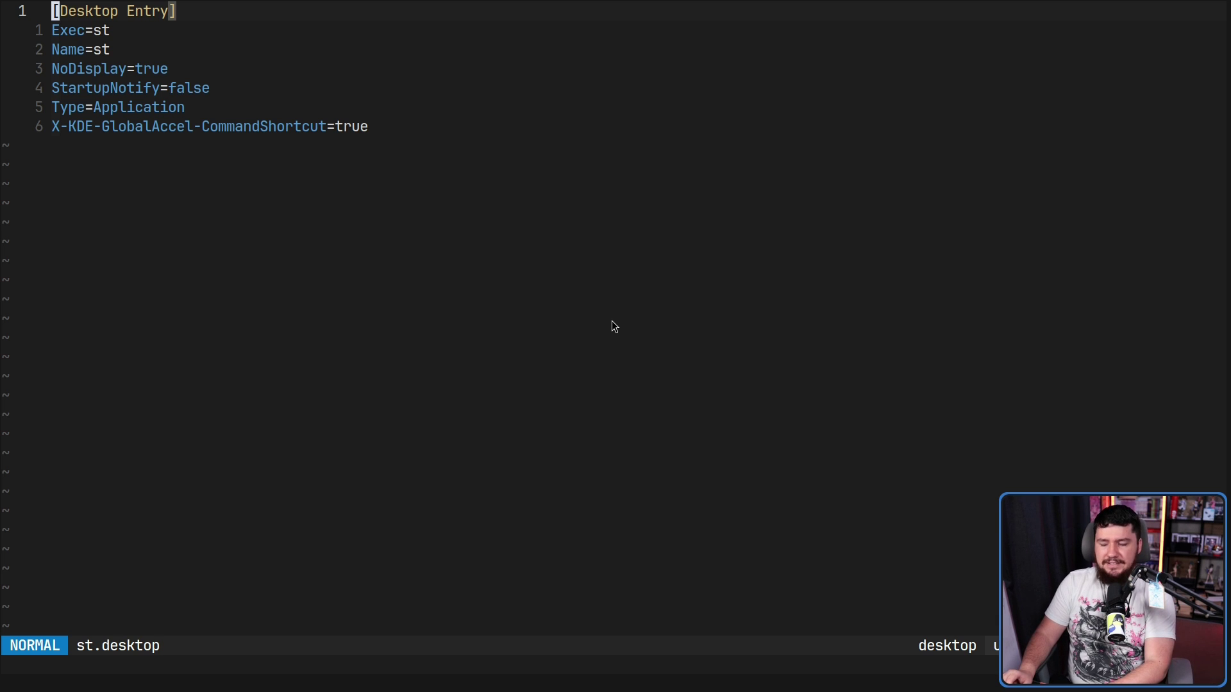
type(":q!")
key("Return")
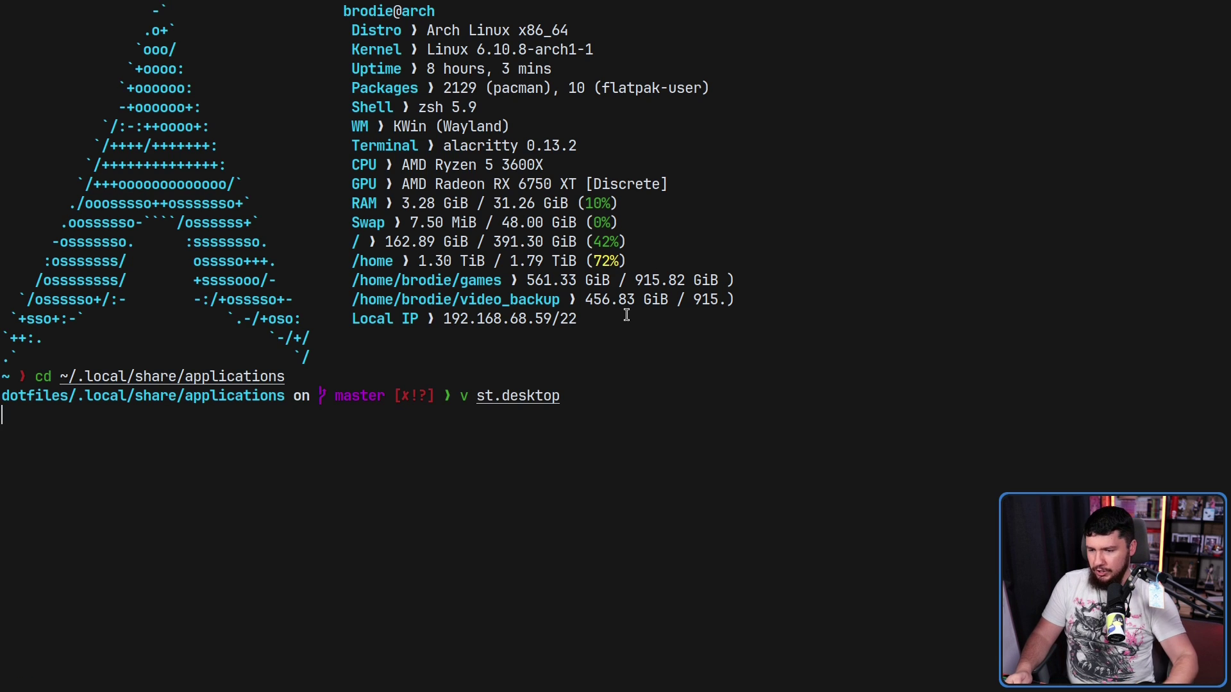
Return to the shortcuts settings, delete the st command and apply the change
key("super+f")
left_click(943, 250)
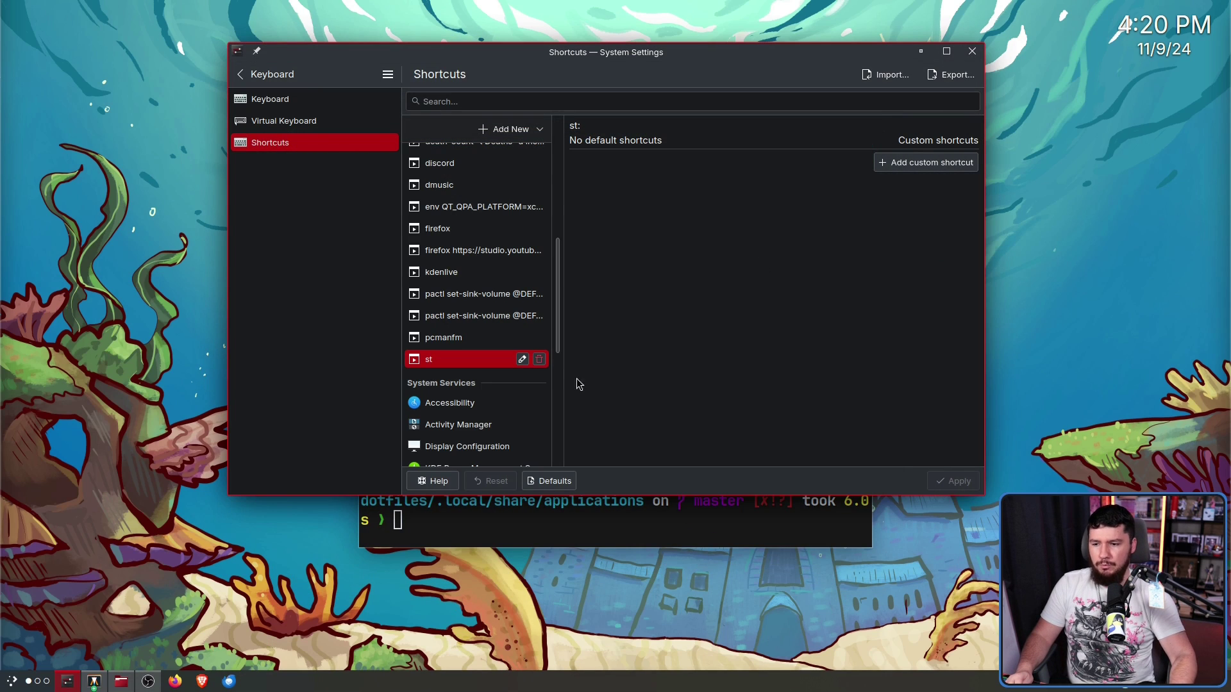
left_click(953, 481)
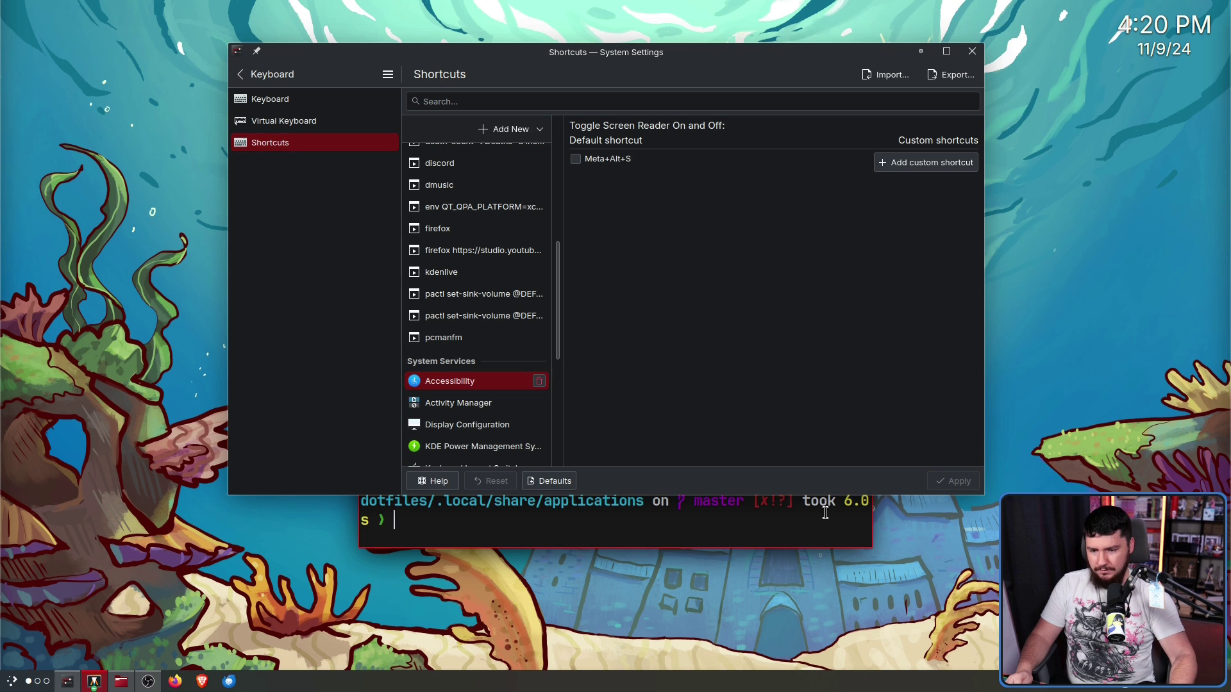
Reopen st.desktop from the terminal to check its contents after the deletion, and quit without saving
left_click(765, 524)
key("super+f")
key("Up")
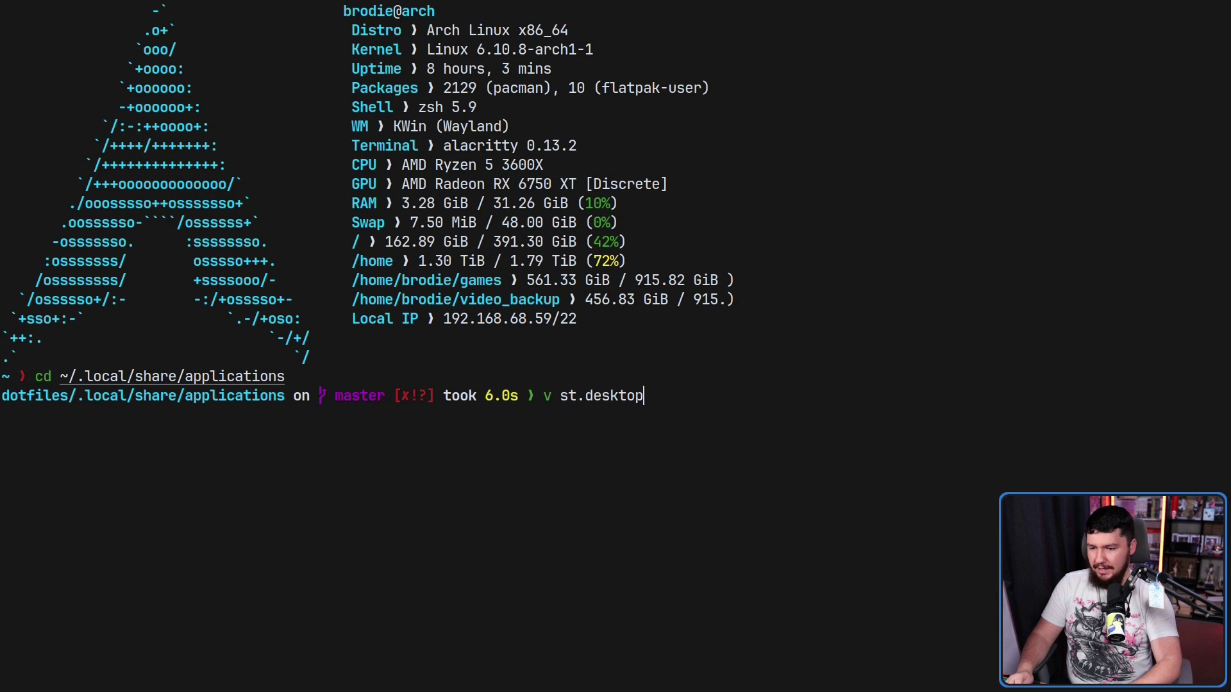
key("Return")
type(":q!")
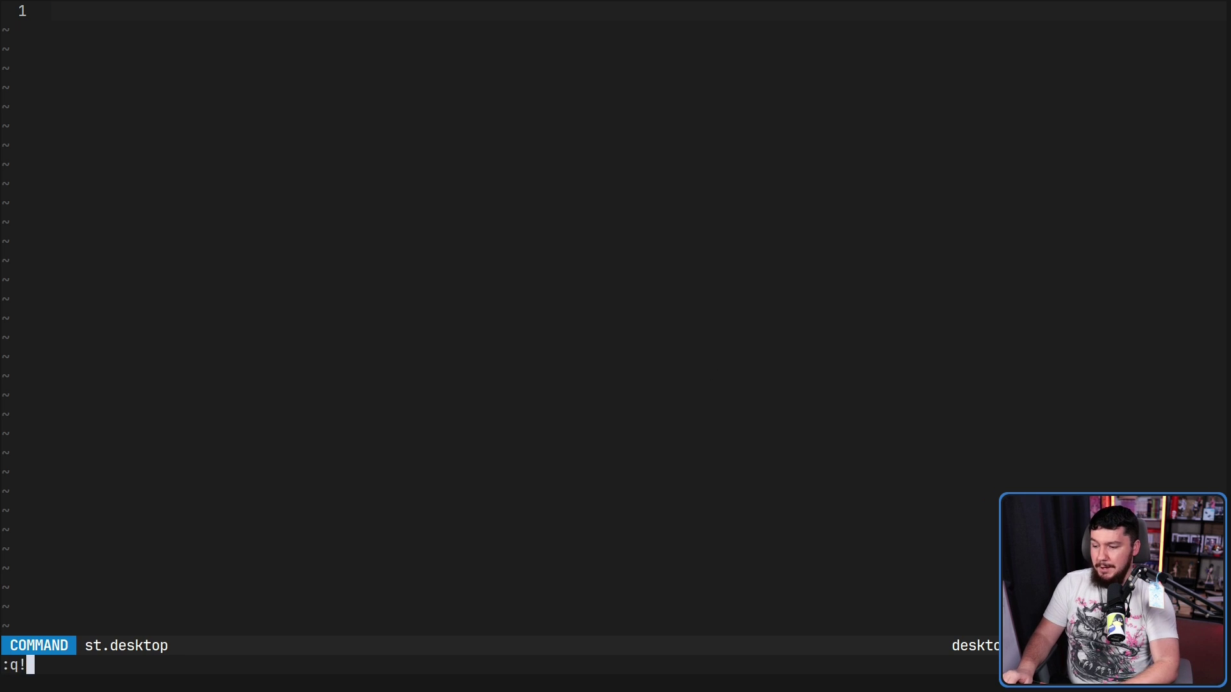
key("Return")
Go back to the shortcuts settings and add a new command "st -e nvim"
key("super+f")
left_click(877, 239)
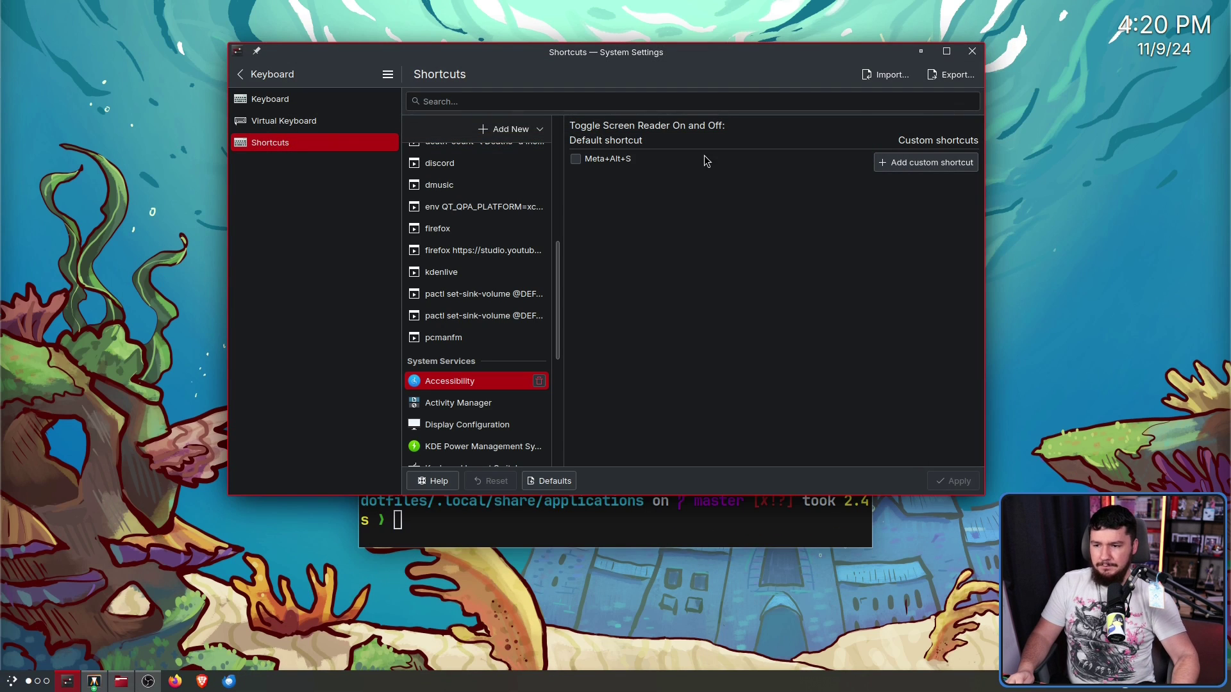
left_click(523, 131)
left_click(532, 168)
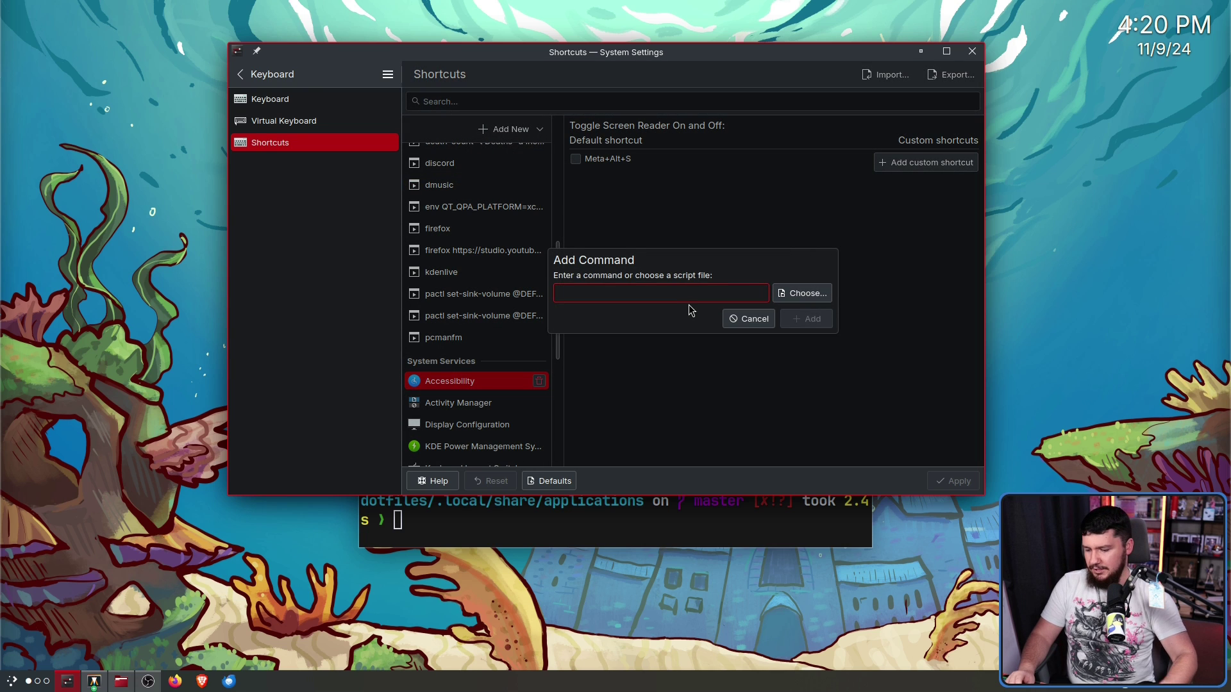
type("st -e")
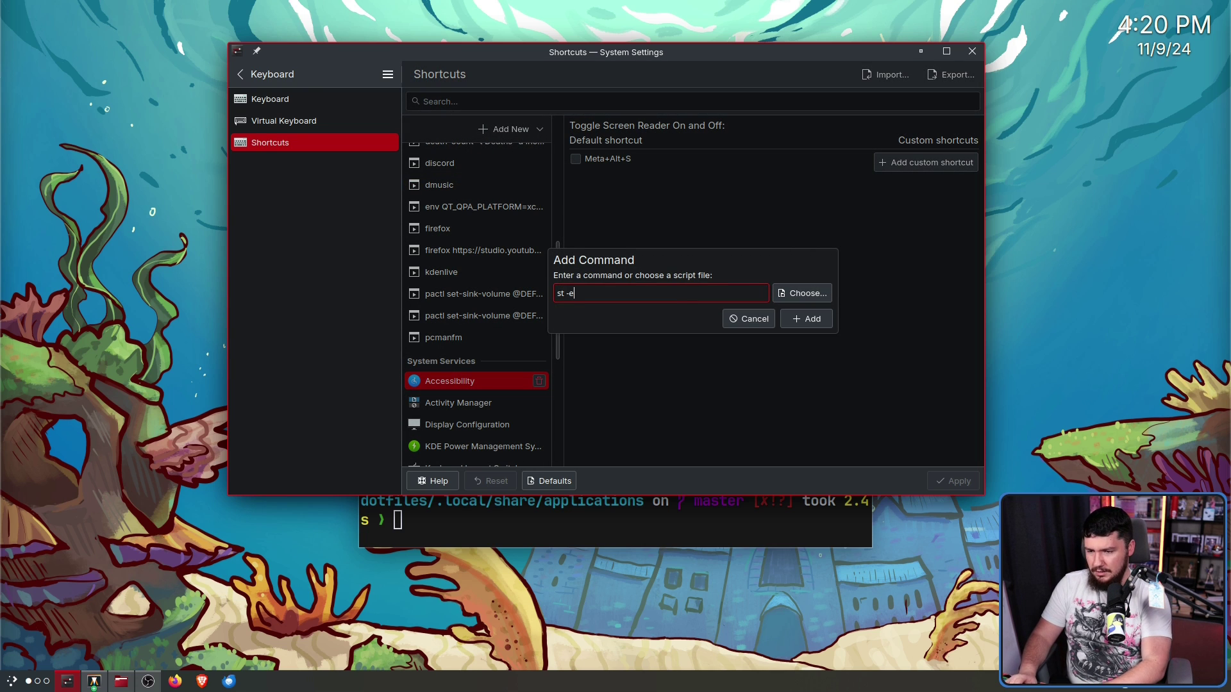
type(" nvim")
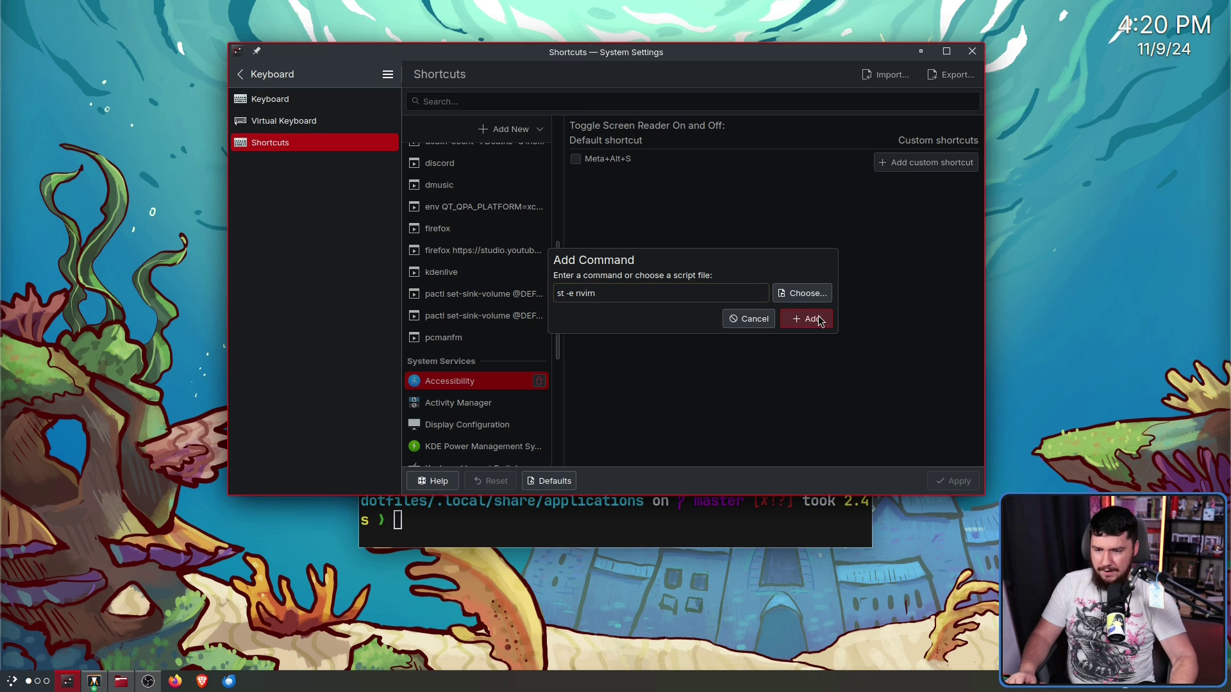
left_click(806, 318)
Reopen st.desktop from the terminal to examine its contents, quit without saving, and list the files in the applications folder
left_click(697, 516)
key("Up")
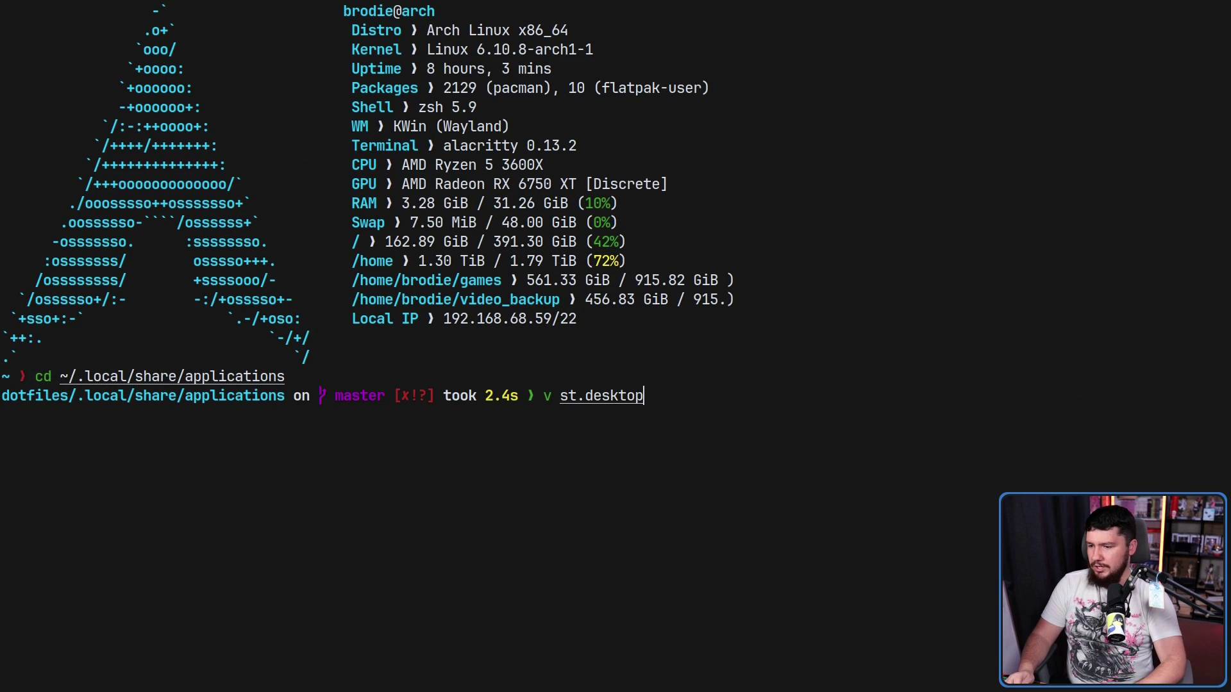
key("Return")
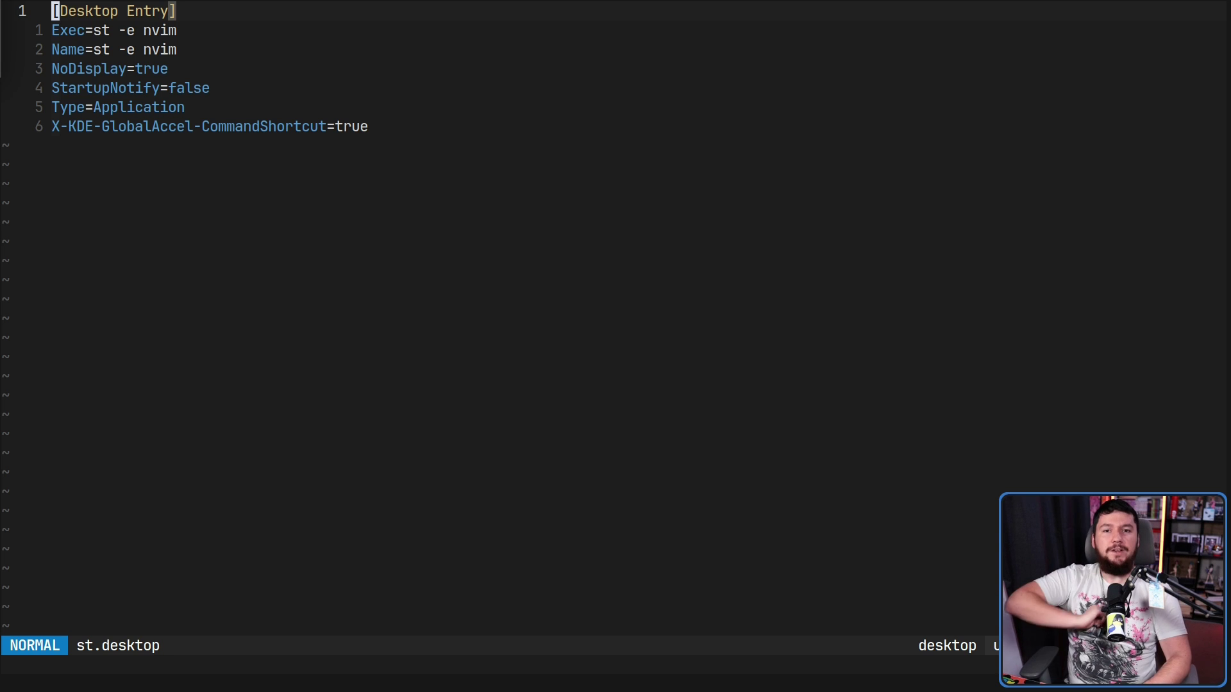
type(":q!")
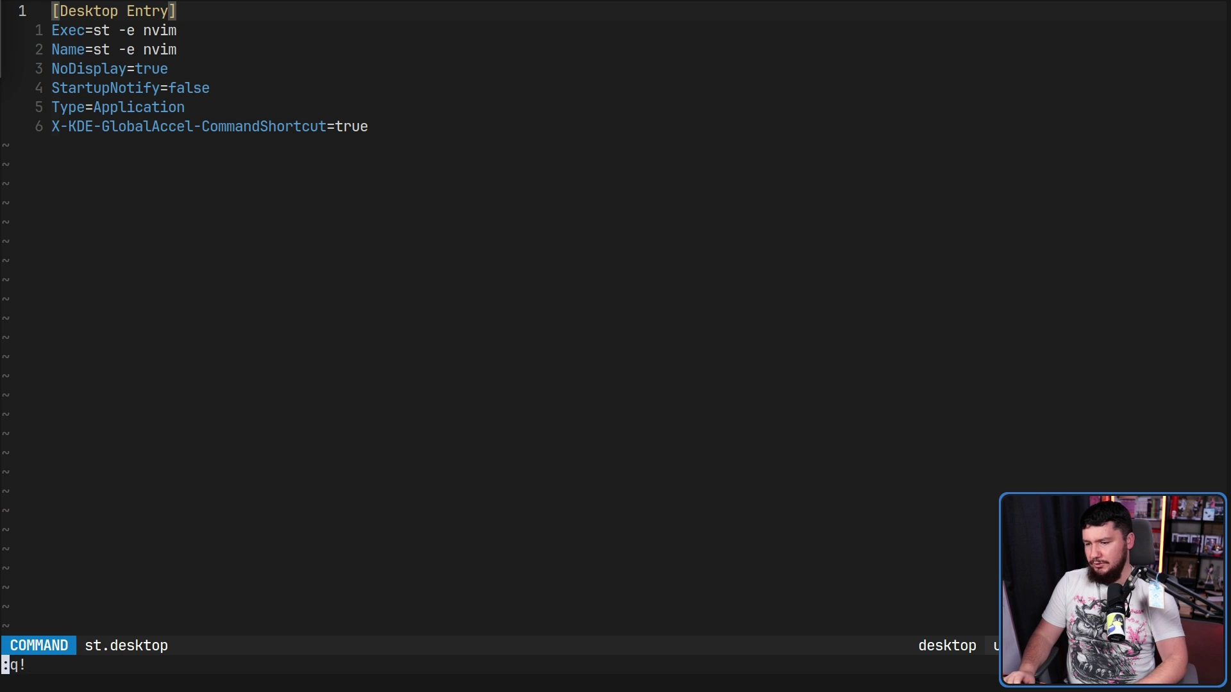
key("Return")
type("ls")
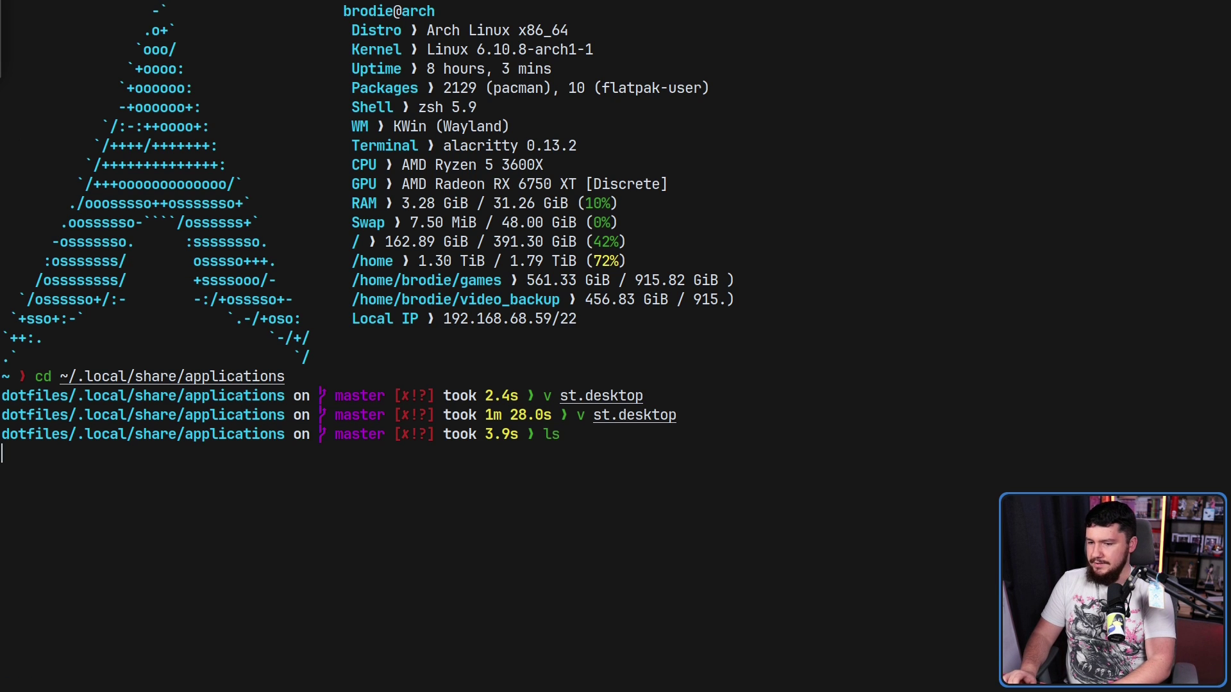
key("Return")
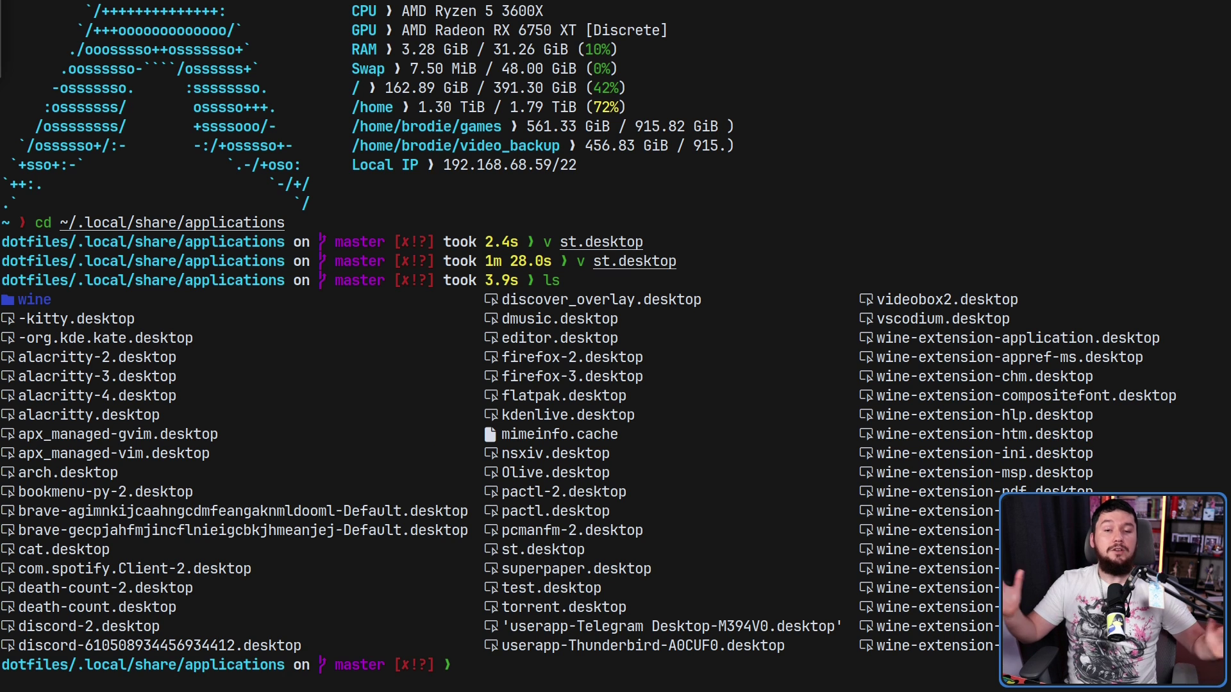
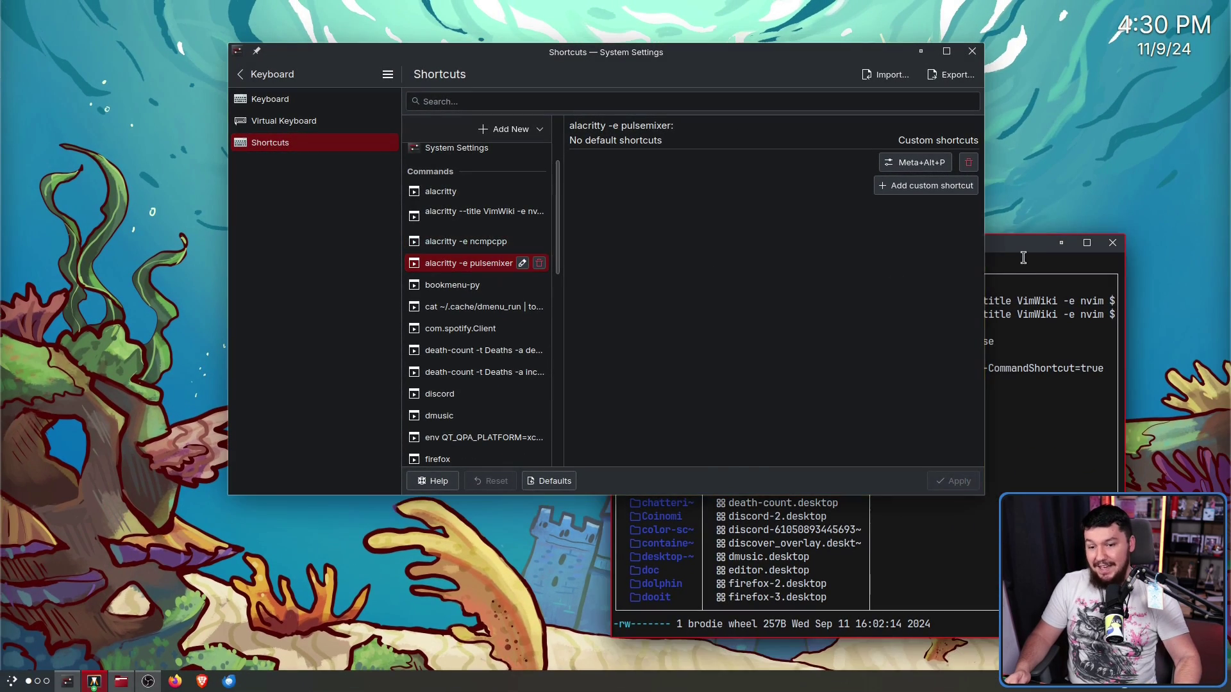
Bring the terminal file manager to the foreground, enlarge its text and expand its window to fill the screen
left_click(1026, 253)
left_click_drag(969, 254, 634, 96)
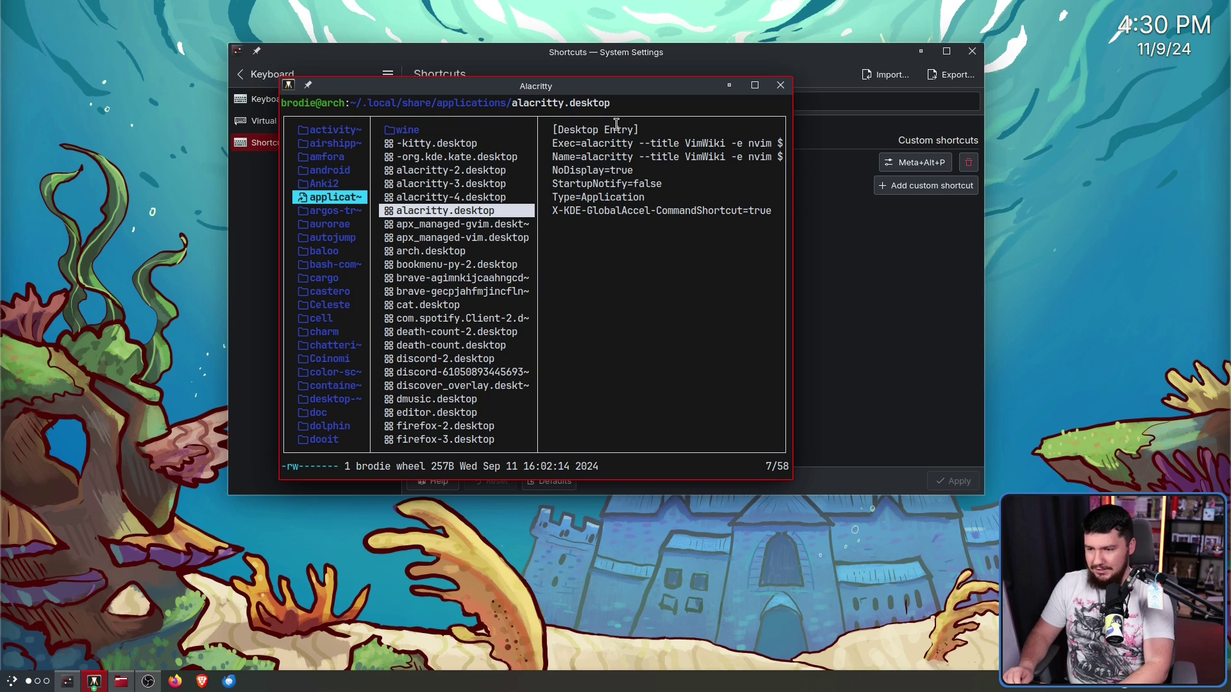
key("ctrl+equal")
key("ctrl+equal")
key("ctrl+equal")
key("super+Page_Up")
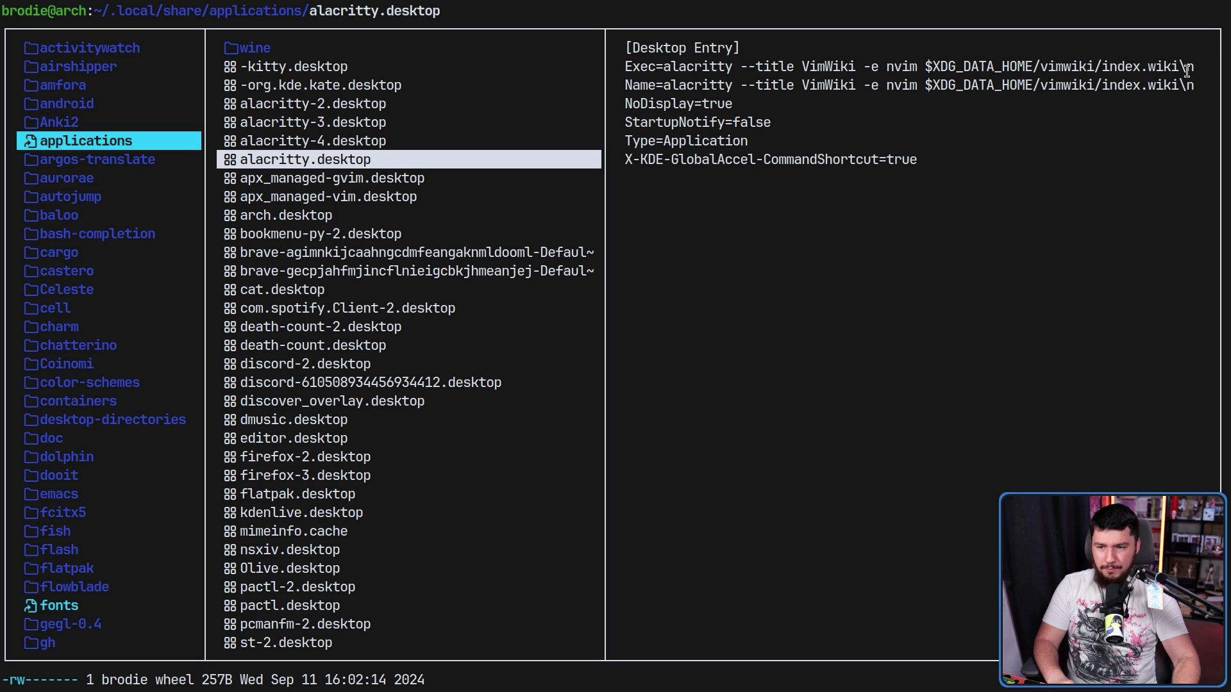
Compare the previews of alacritty-2.desktop, alacritty-3.desktop, alacritty-4.desktop and alacritty.desktop in the applications folder
key("Up")
key("Up")
key("Up")
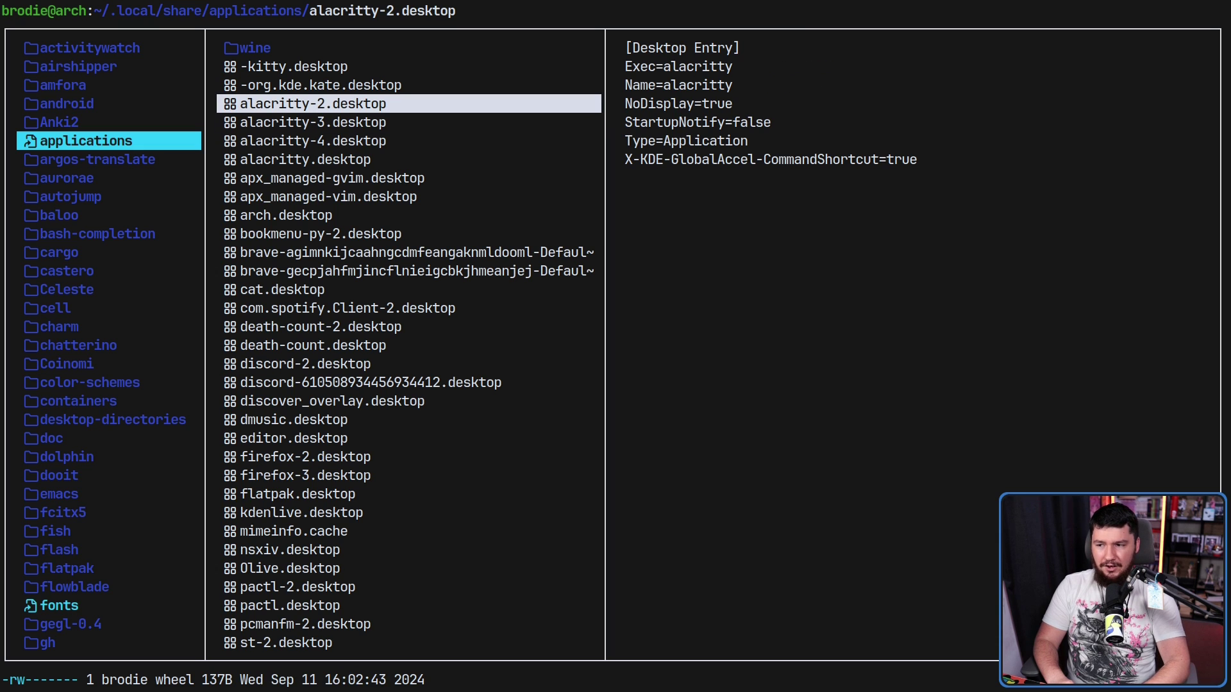
key("Down")
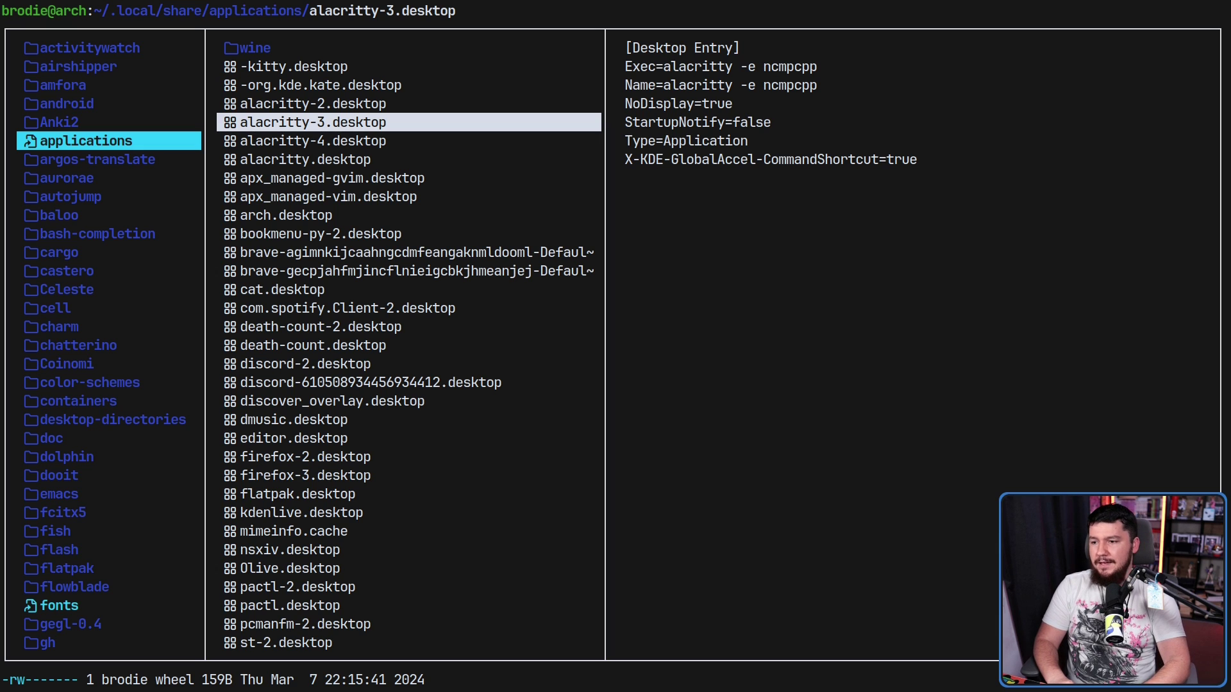
key("Down")
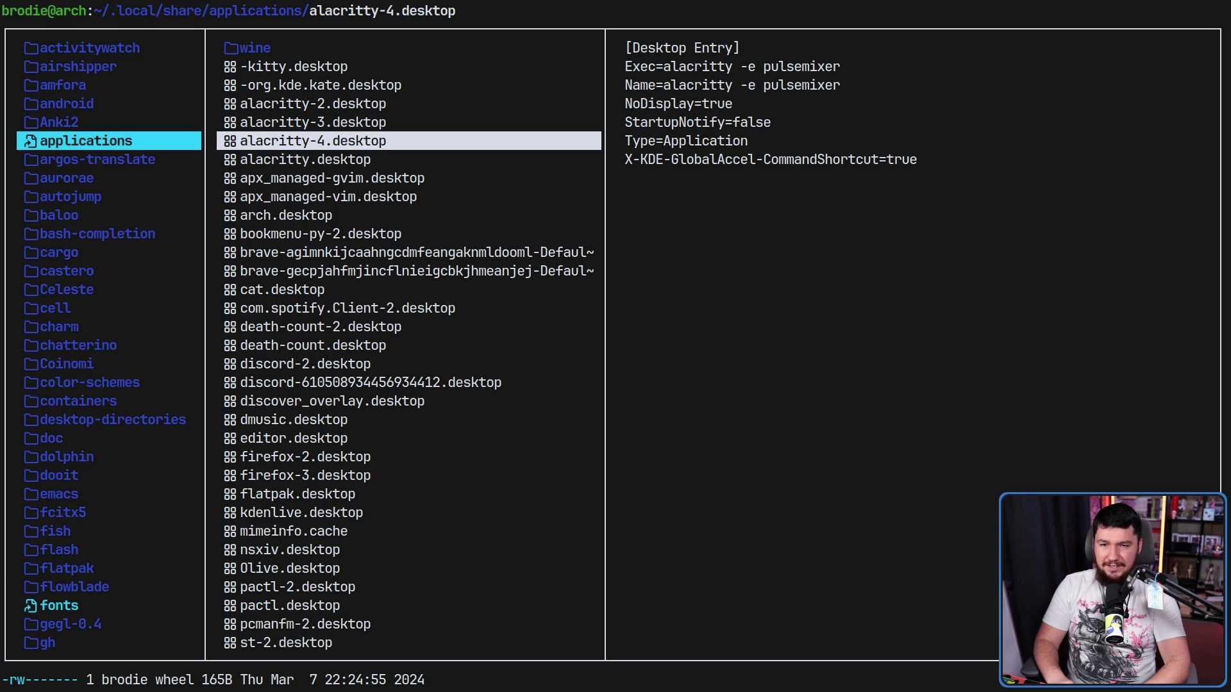
key("Down")
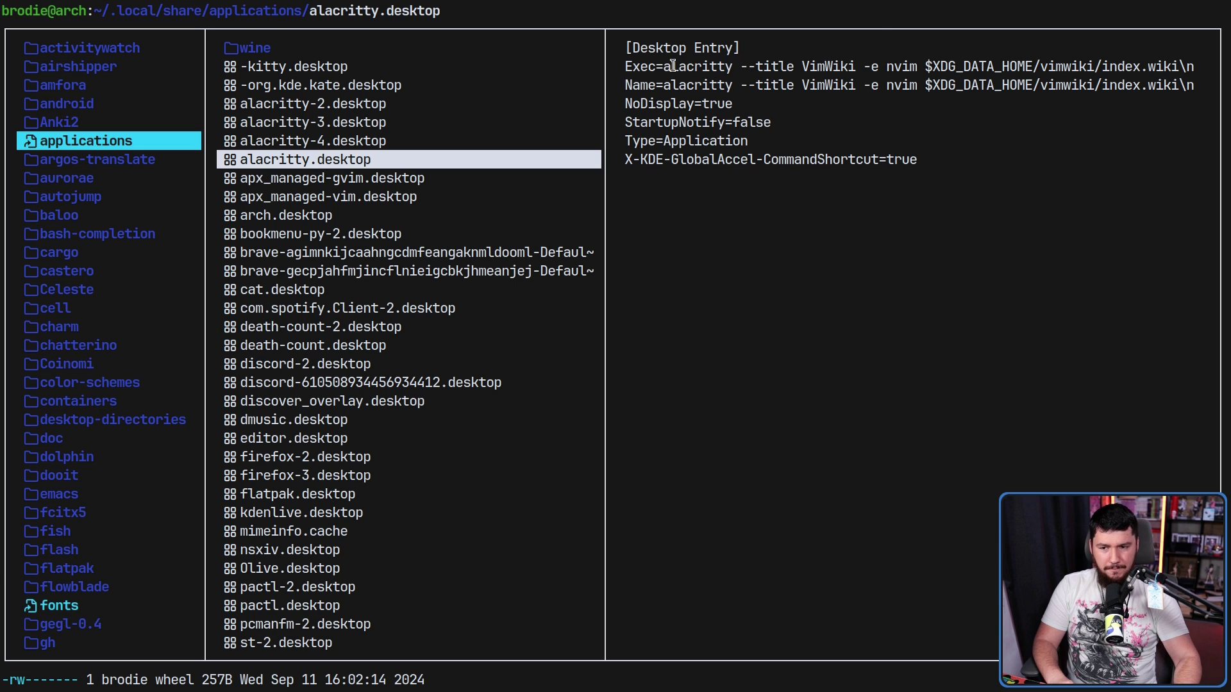
key("q")
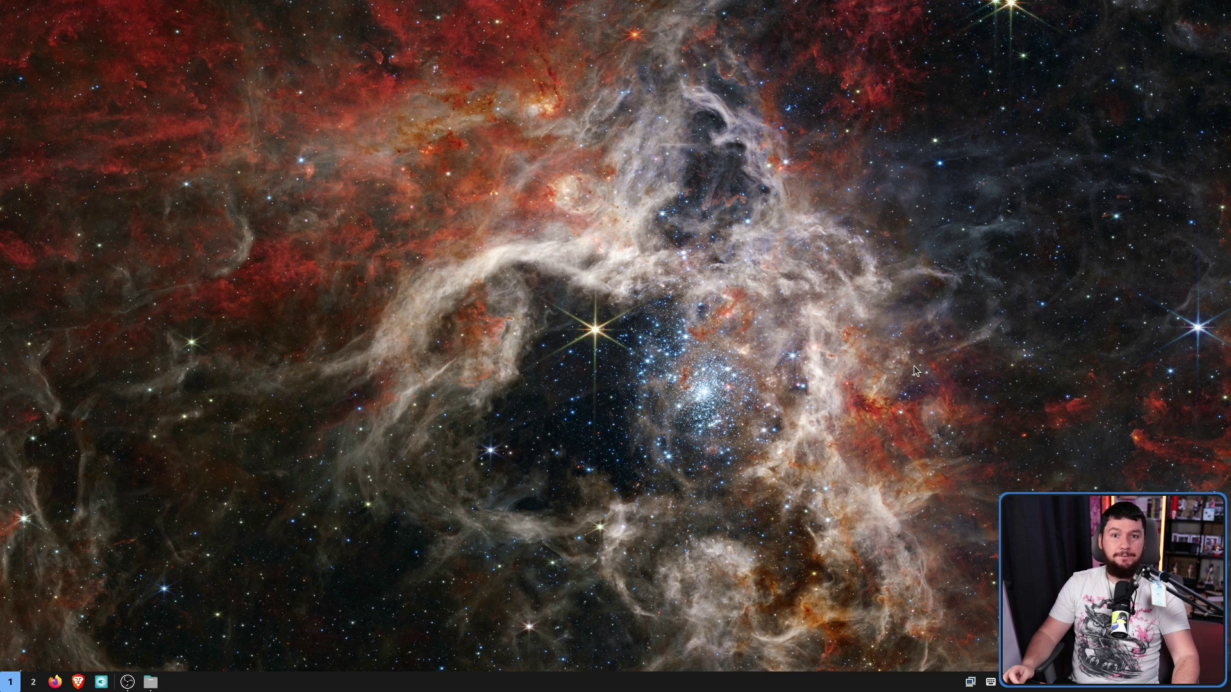
Search the COSMIC app library for "ala", pin Alacritty to the app tray and launch it from there
key("super")
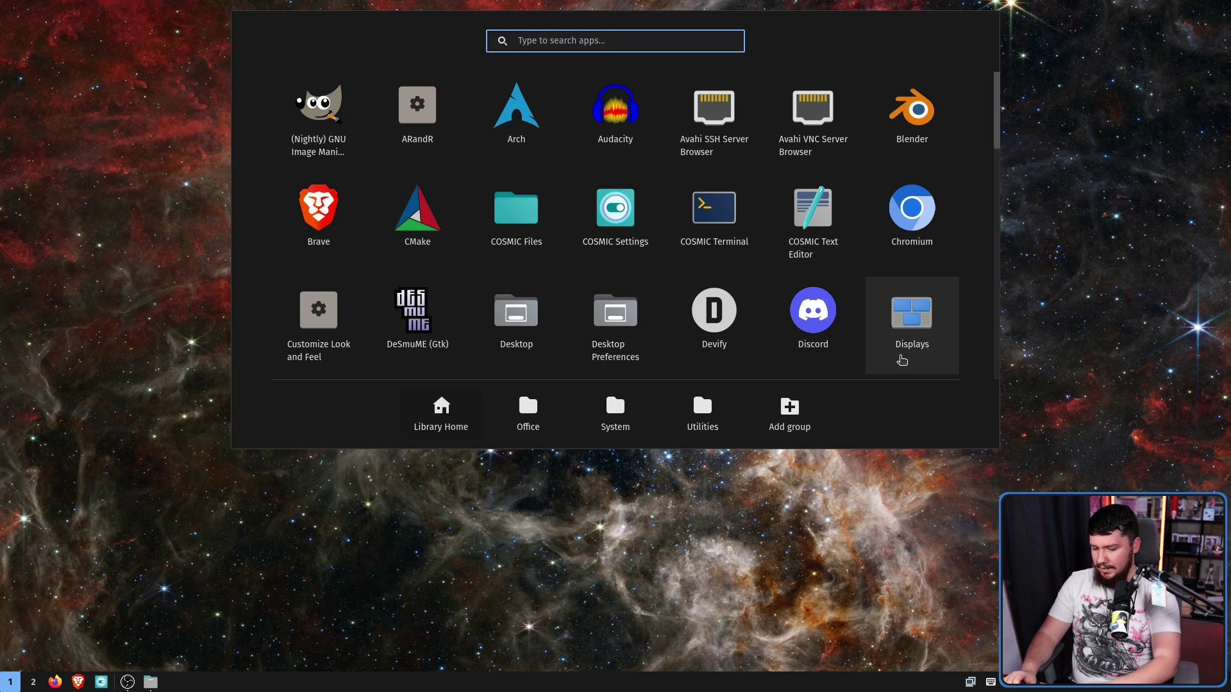
type("ala")
right_click(366, 135)
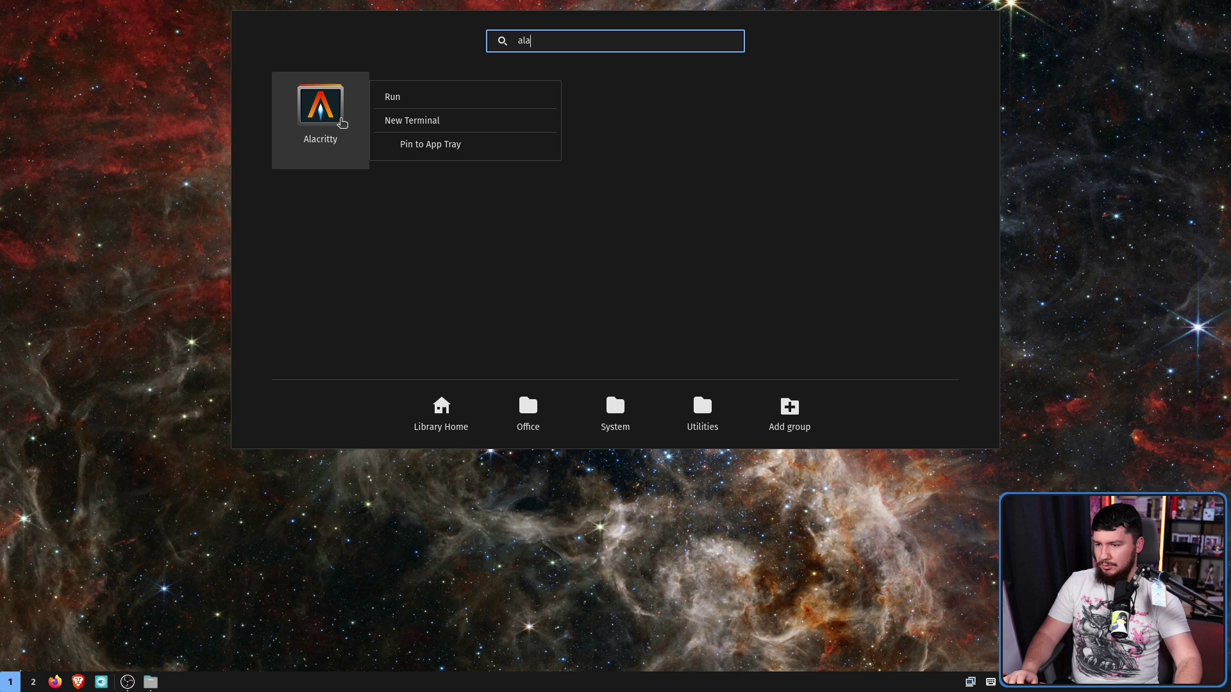
left_click(426, 144)
left_click(124, 682)
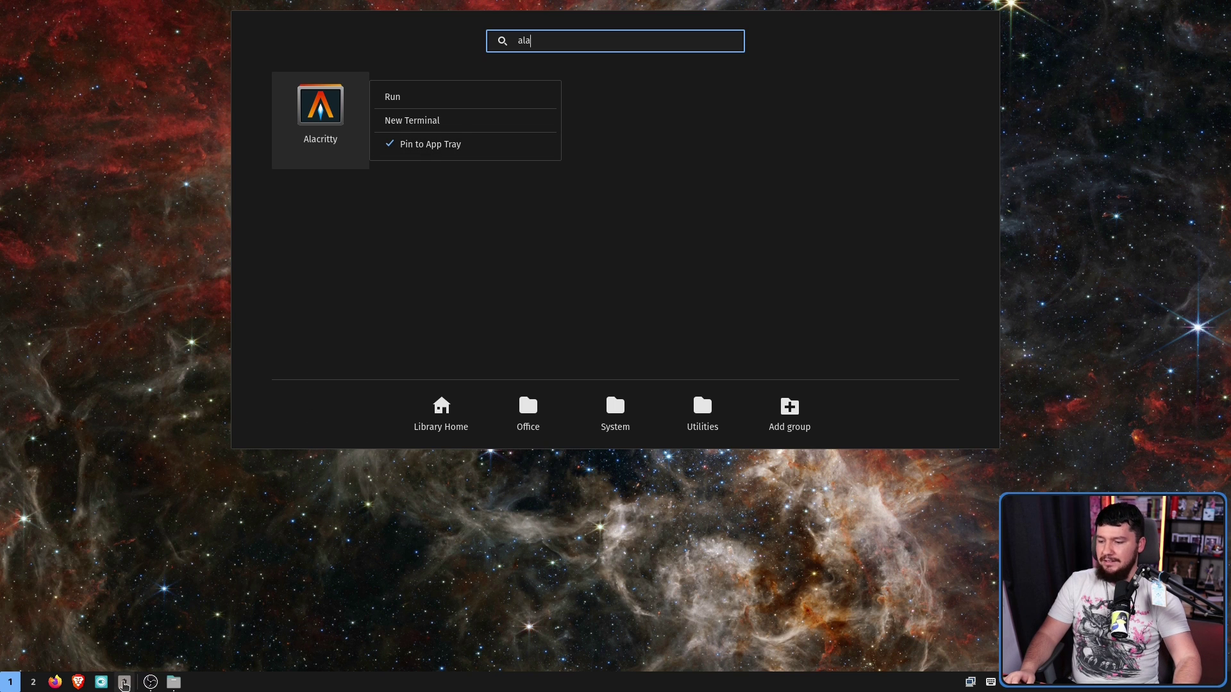
left_click(667, 471)
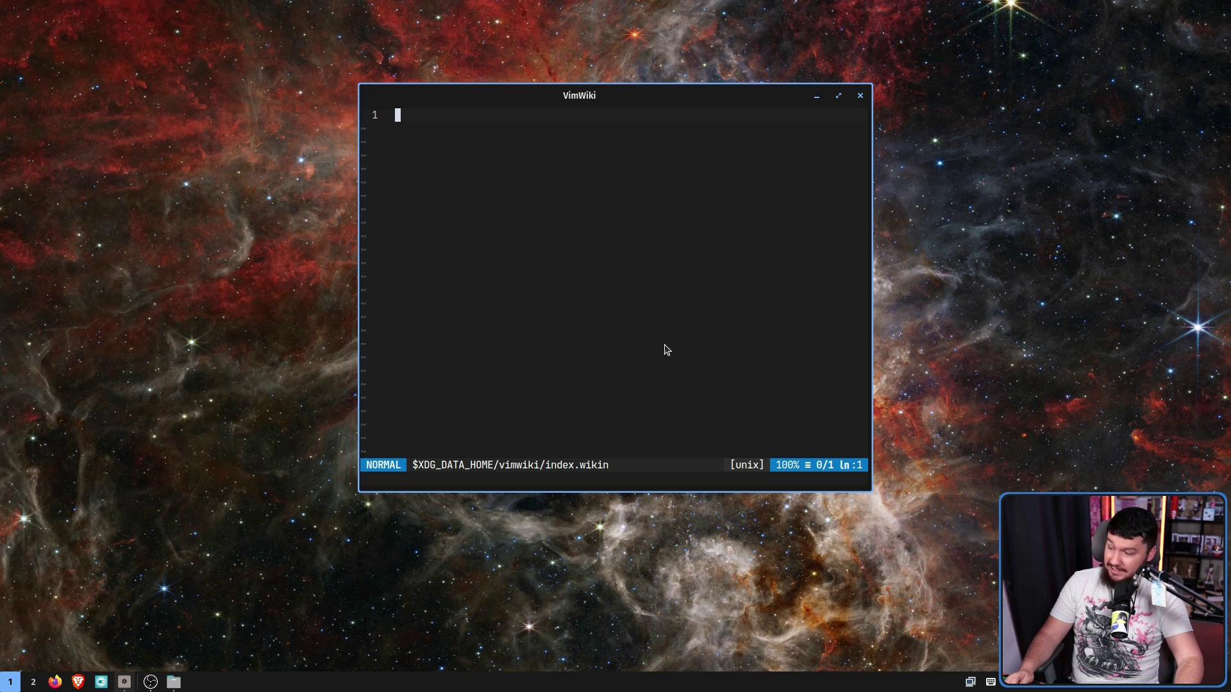
left_click_drag(662, 348, 543, 353)
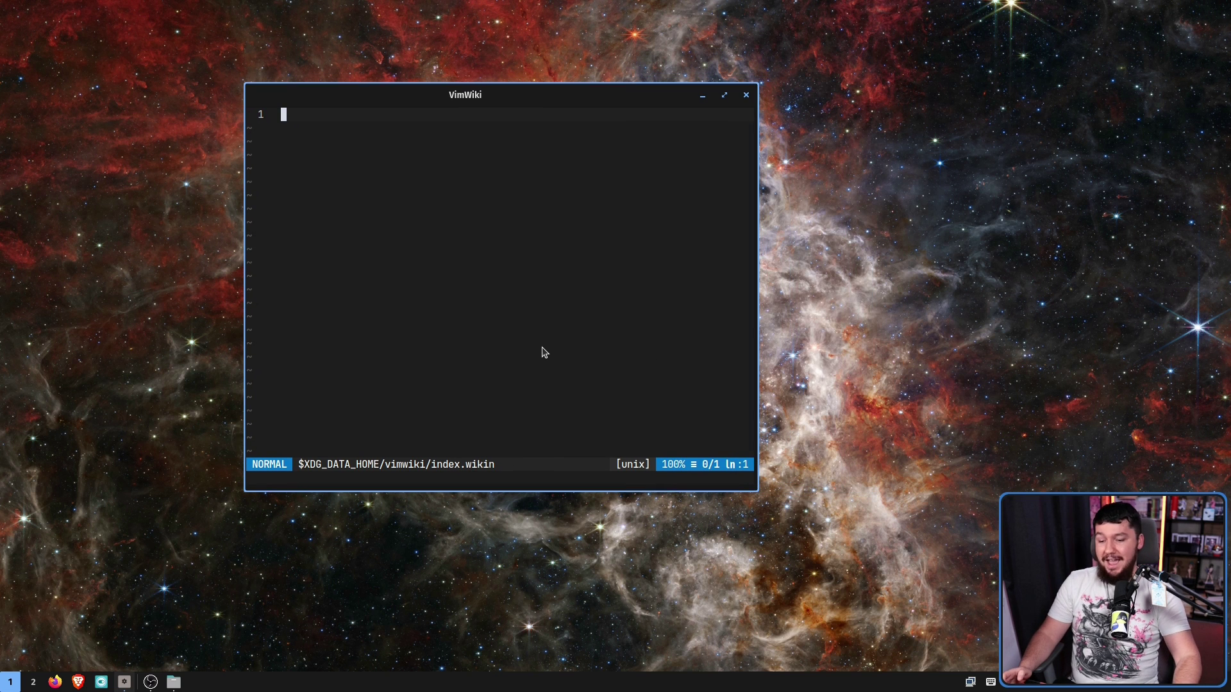
key("v")
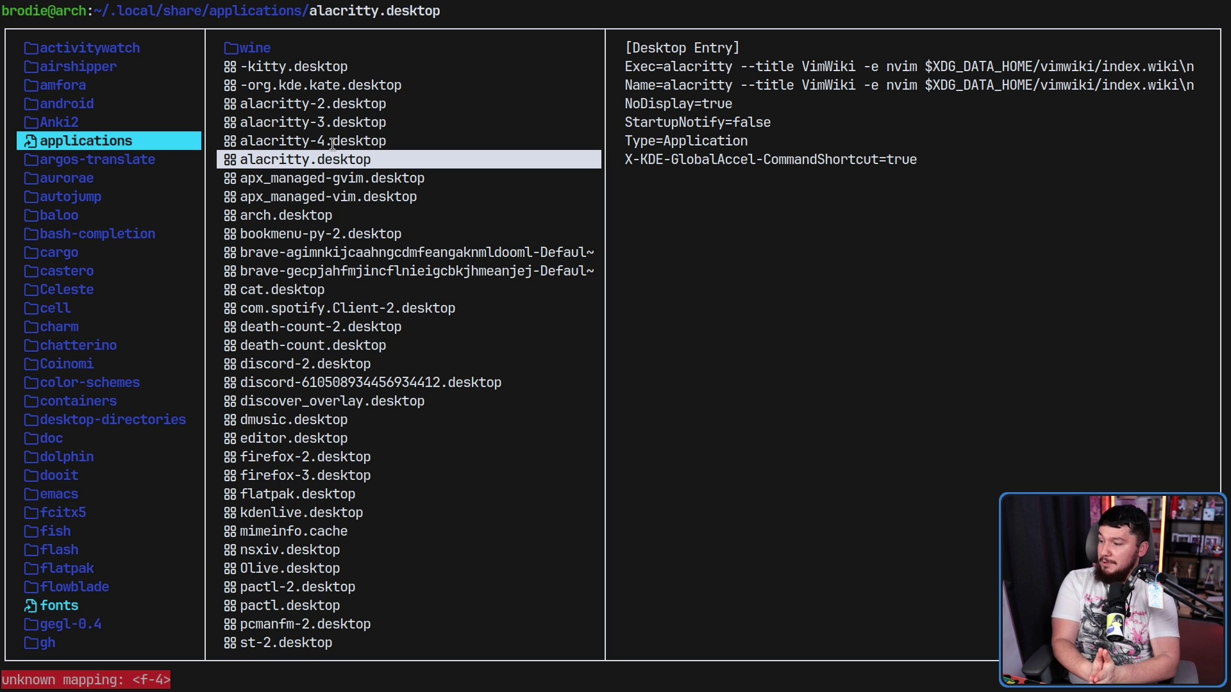
key("F7")
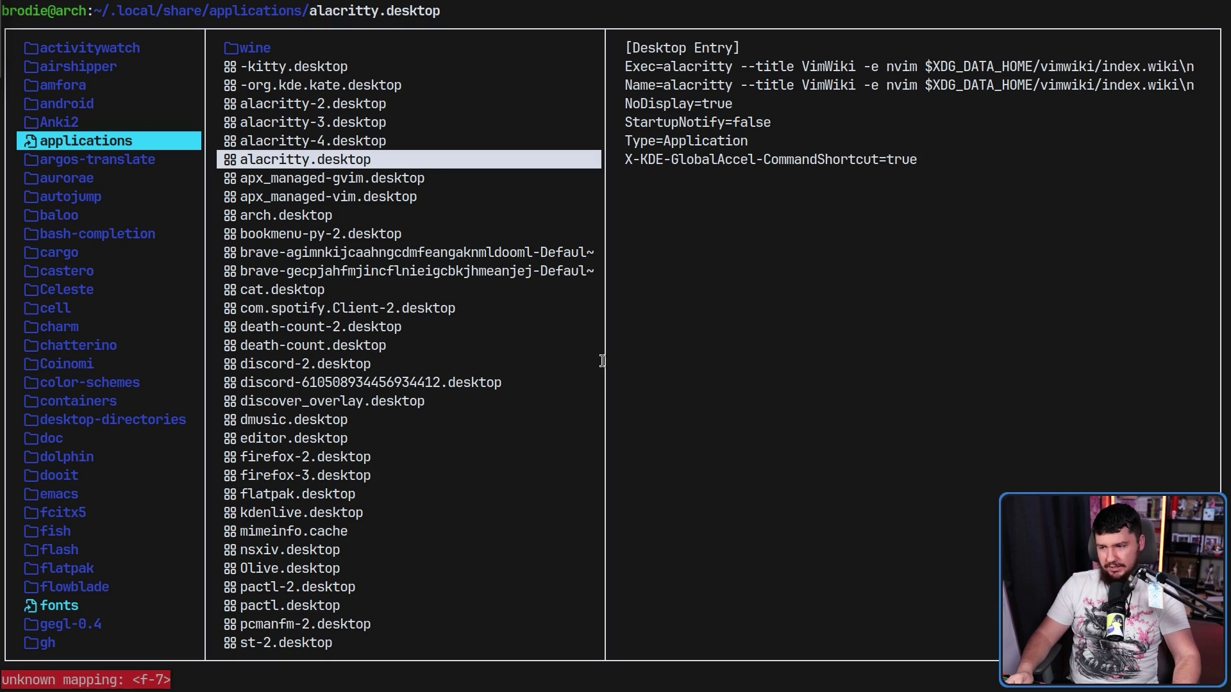
key("super+f")
left_click_drag(629, 346, 775, 408)
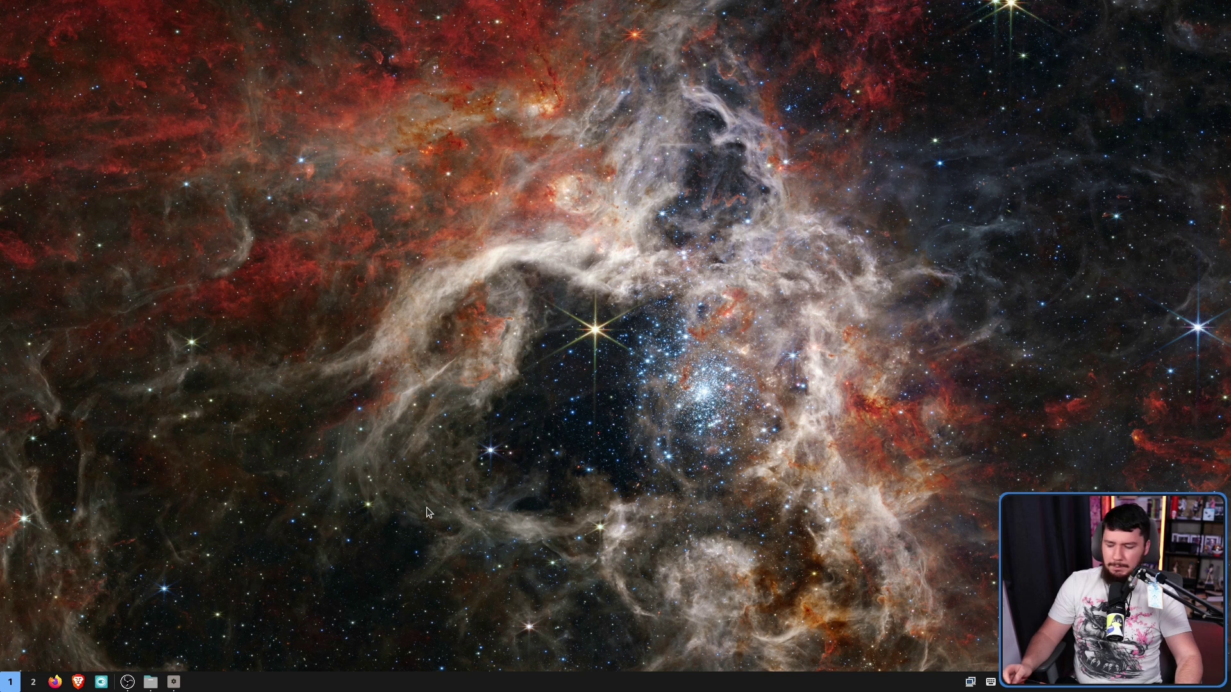
Launch Alacritty directly from the COSMIC app library to check what it opens, and close its window
key("super+a")
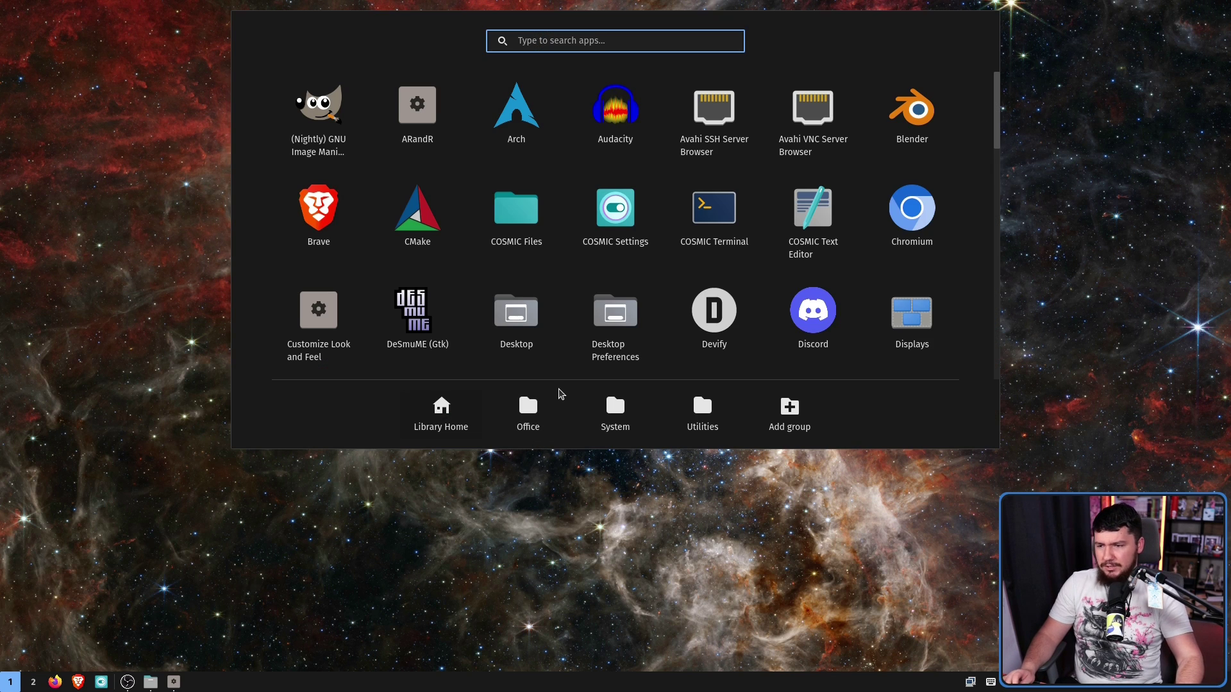
type("al")
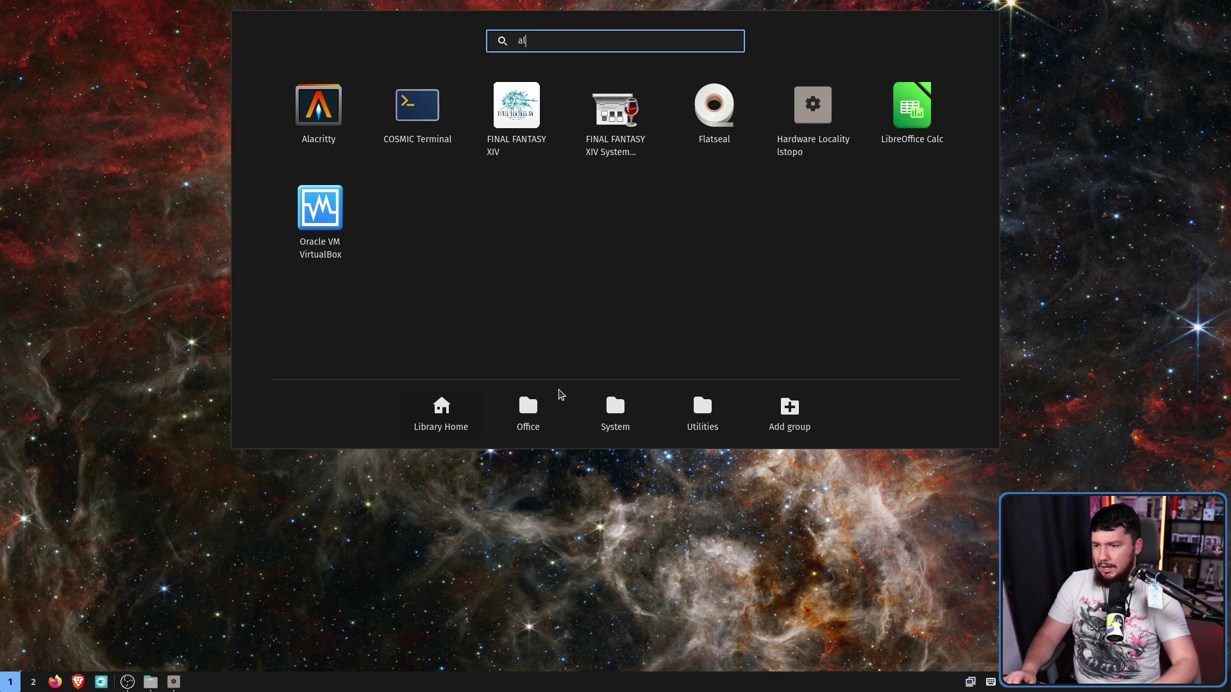
left_click(337, 126)
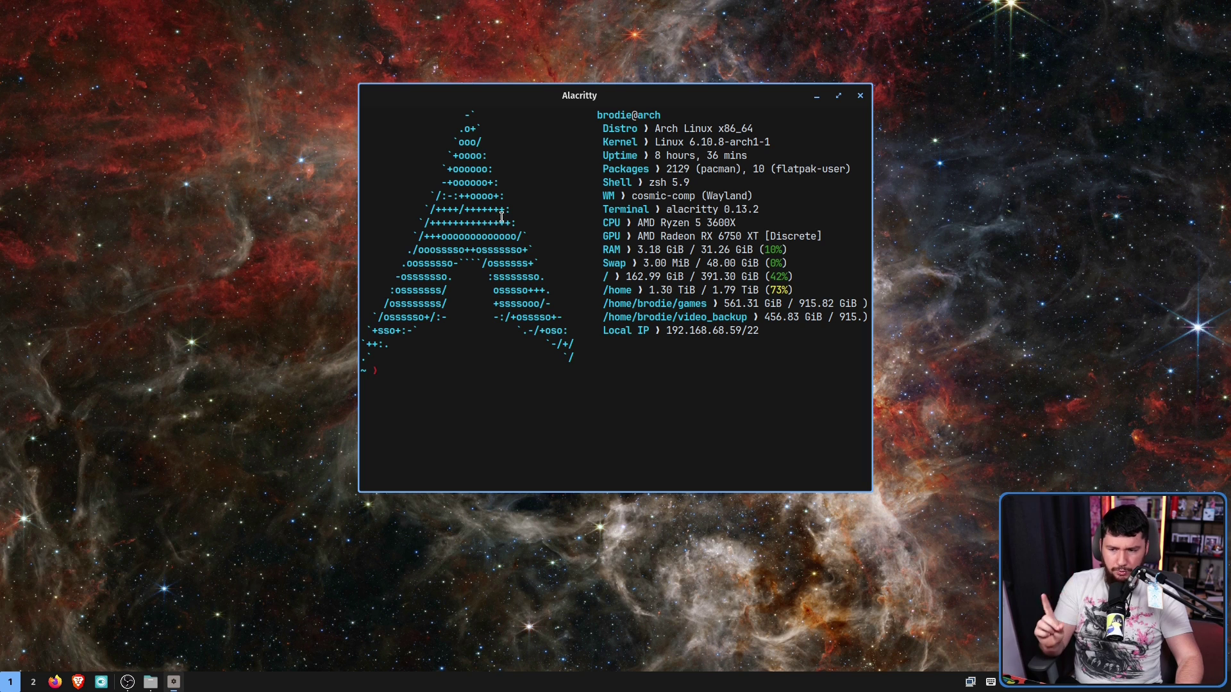
left_click(860, 96)
Find Alacritty in the app library again, pin it to the app tray and open it through its tray entry's options
key("super+a")
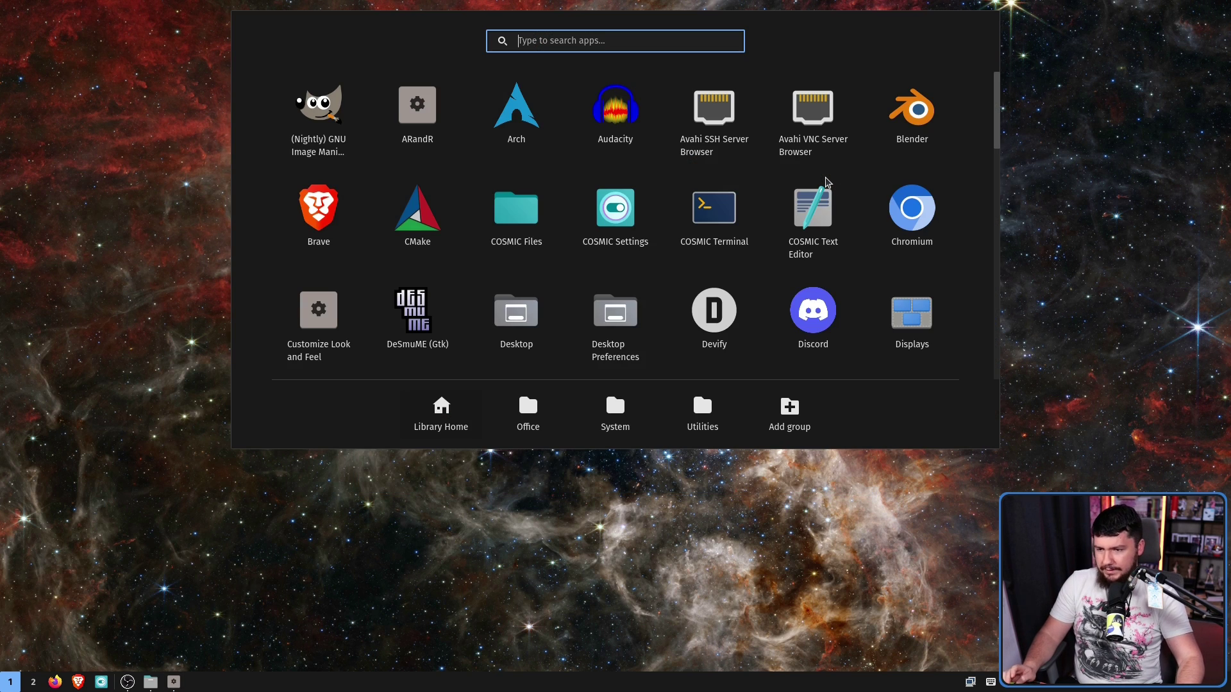
type("ala")
right_click(327, 119)
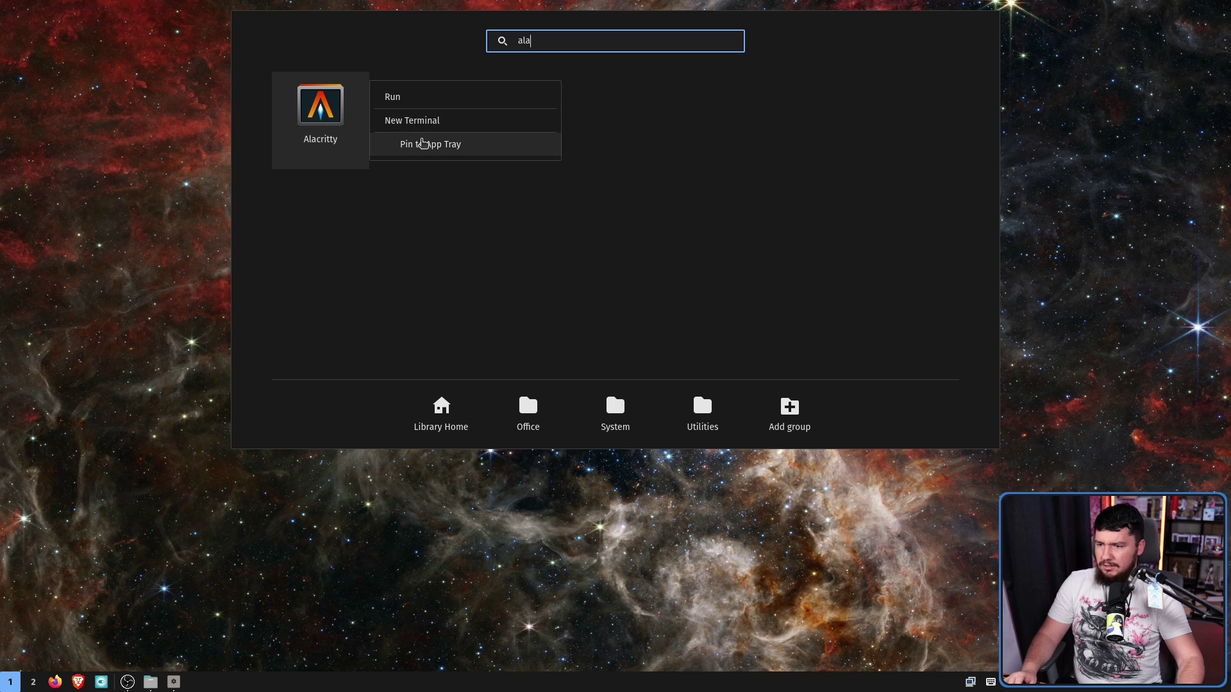
left_click(423, 142)
left_click(152, 282)
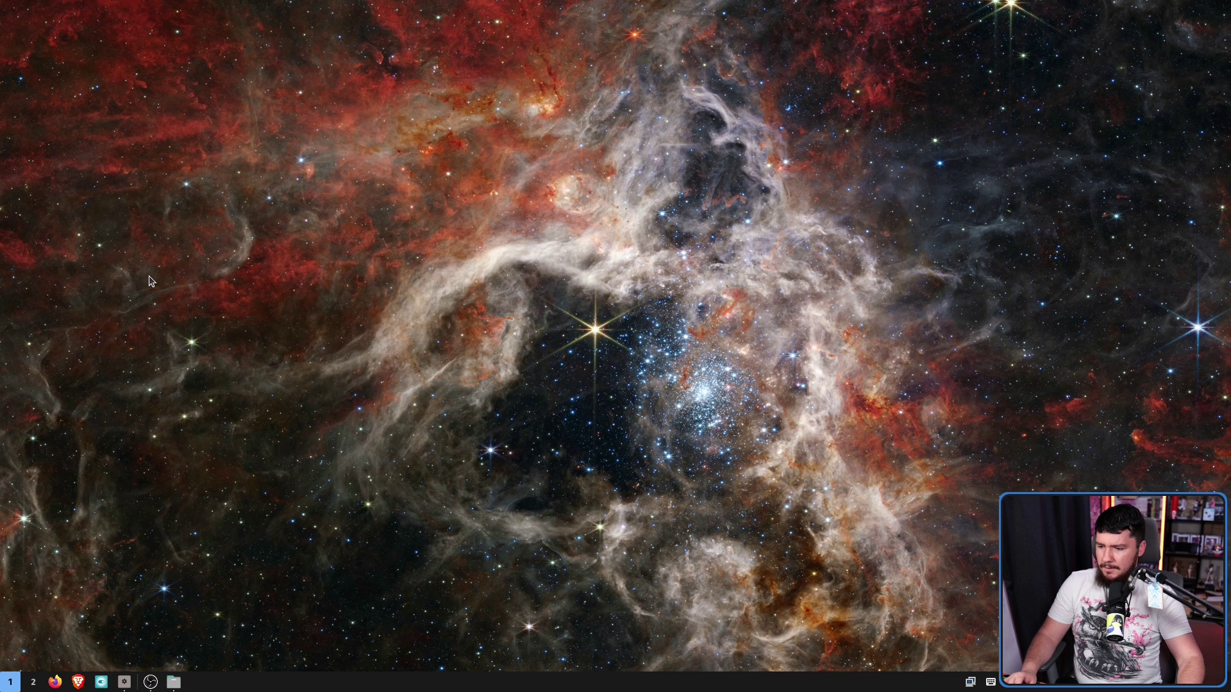
right_click(126, 681)
left_click(101, 581)
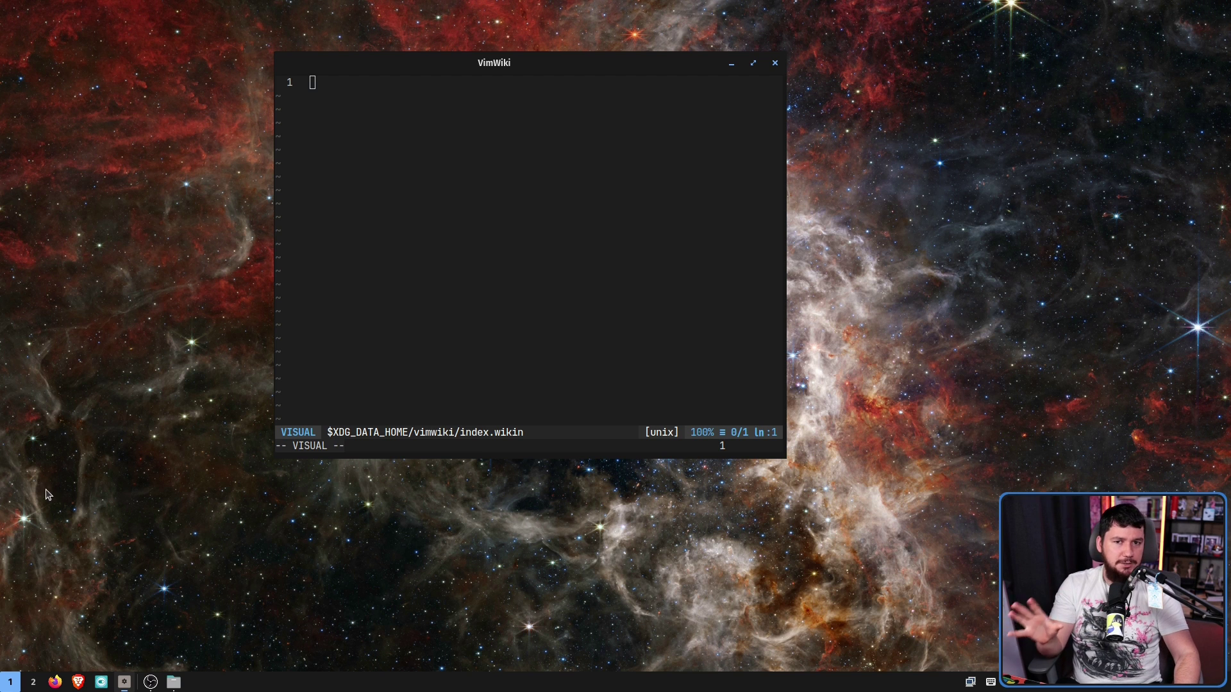
left_click(764, 417)
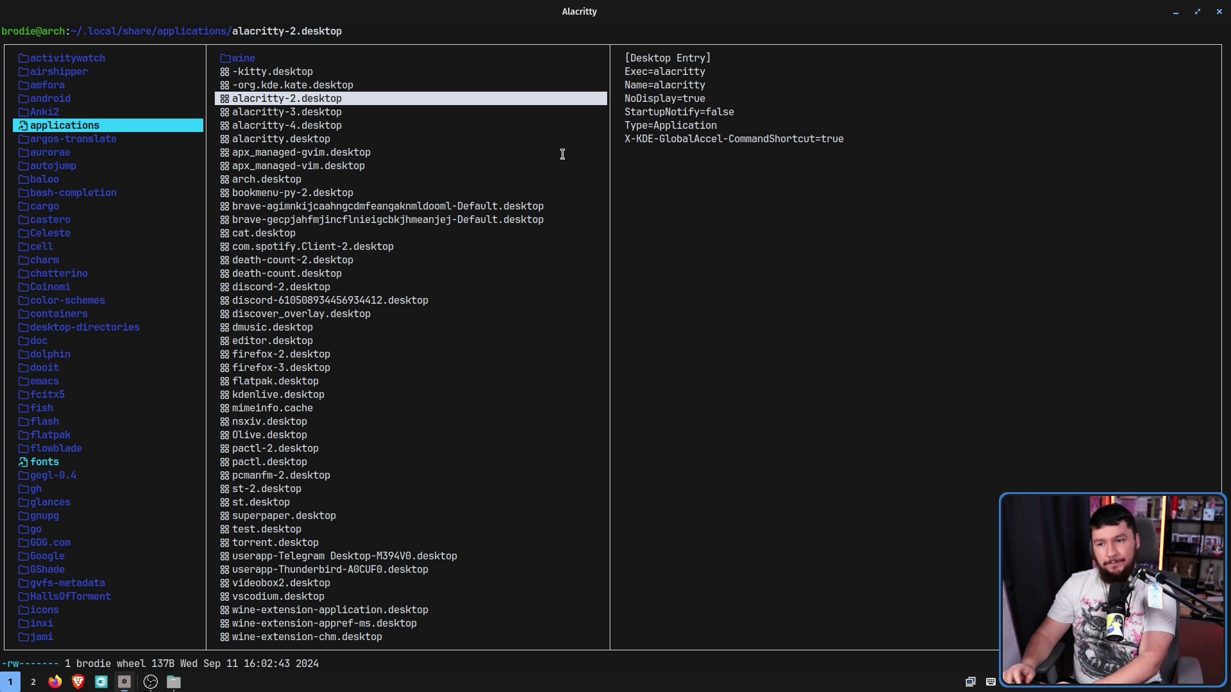
Open alacritty-2.desktop in the text editor and examine its X-KDE-GlobalAccel-CommandShortcut=true line
key("l")
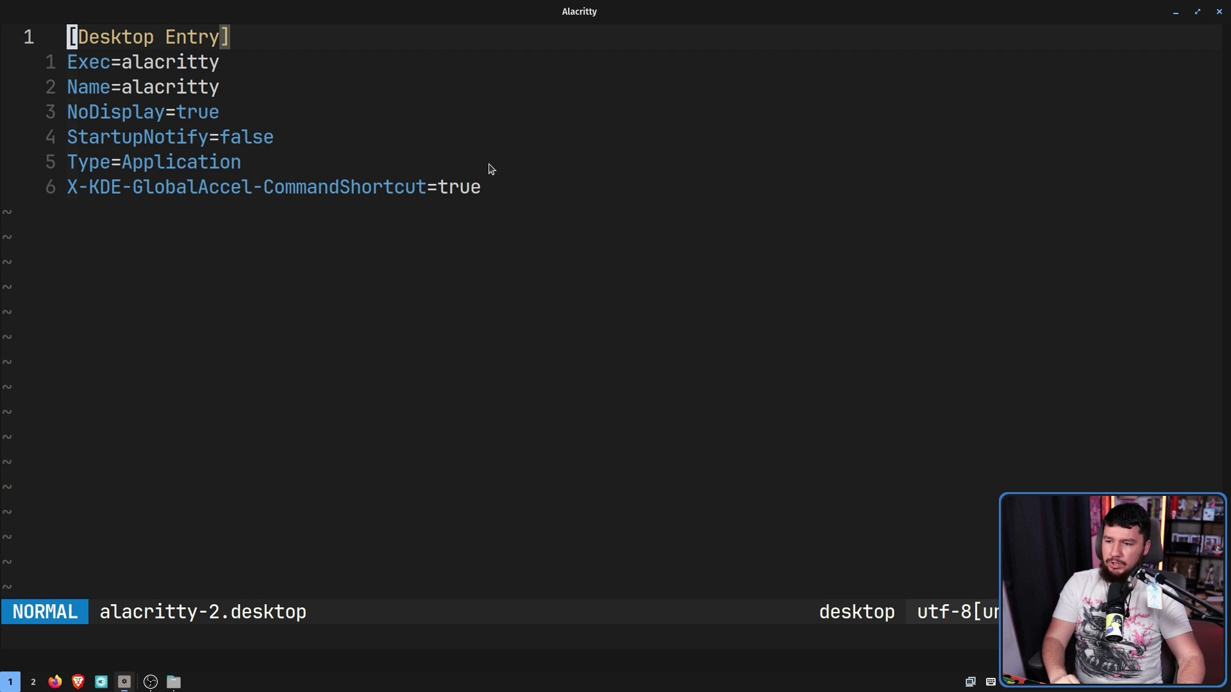
left_click_drag(480, 188, 71, 192)
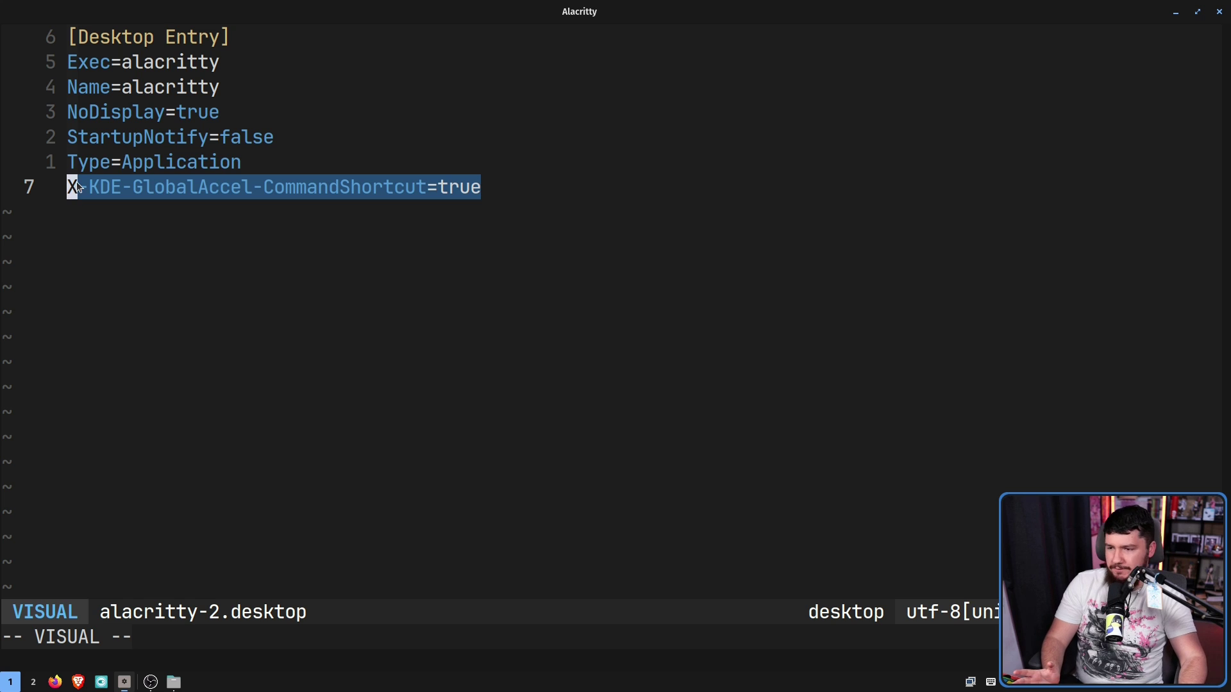
left_click(477, 191)
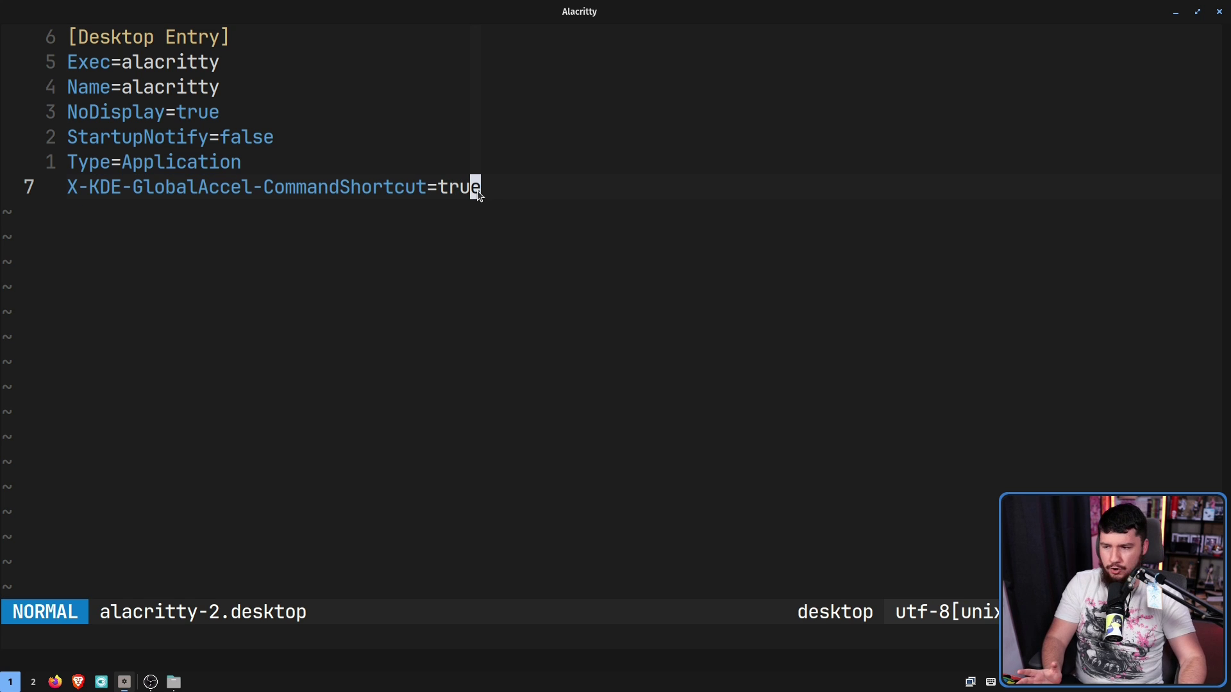